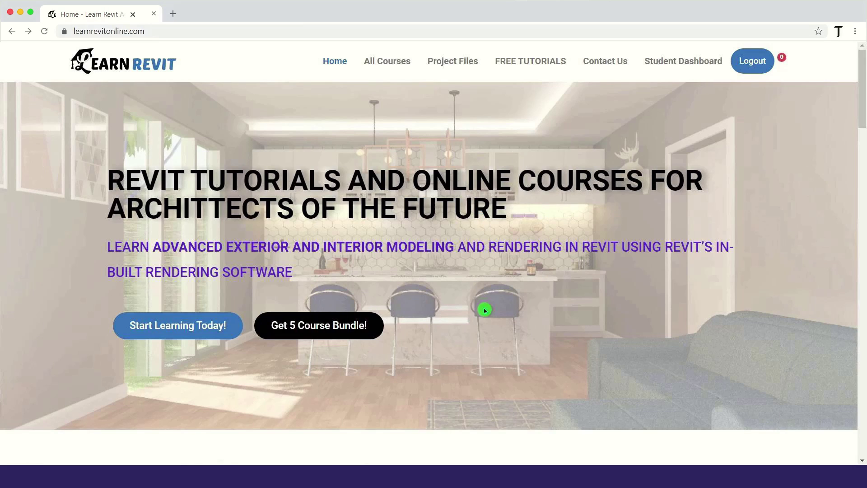
Go to the 'Get 5 Course Bundle!' course page and start its lesson video
{"action": "left_click", "coordinate": [354, 332]}
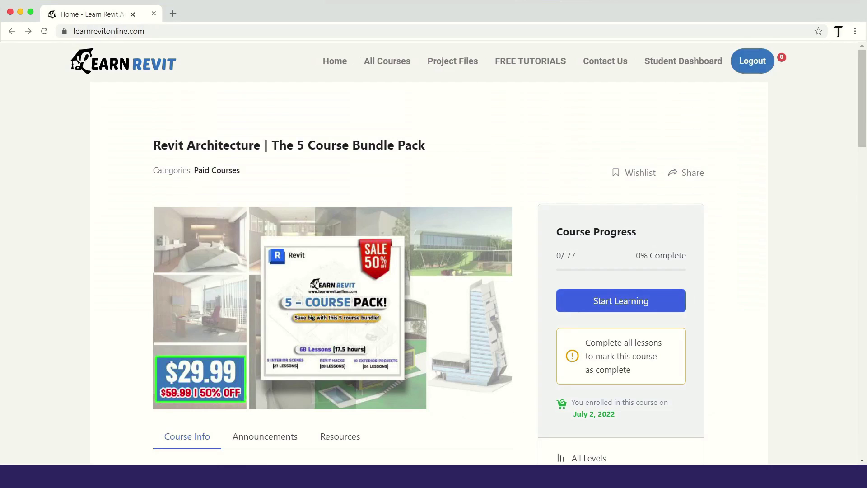
{"action": "left_click", "coordinate": [627, 302]}
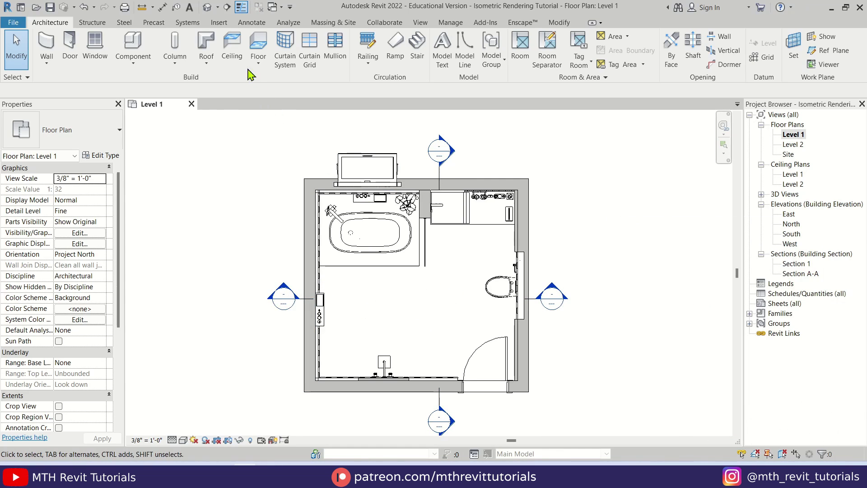
Open the default {3D} view, frame the bathroom box, and expand the 3D Views list
{"action": "left_click", "coordinate": [207, 7]}
{"action": "scroll", "coordinate": [415, 248], "scroll_direction": "up", "scroll_amount": 5}
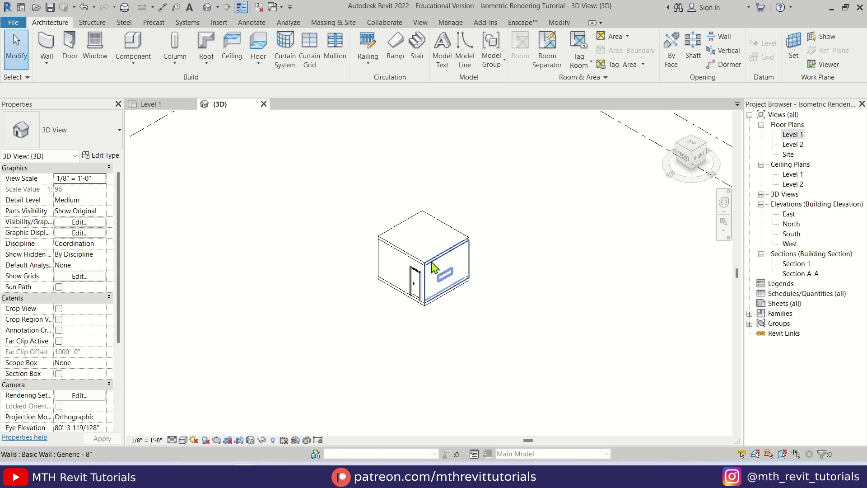
{"action": "middle_click_drag", "start_coordinate": [409, 250], "coordinate": [404, 275]}
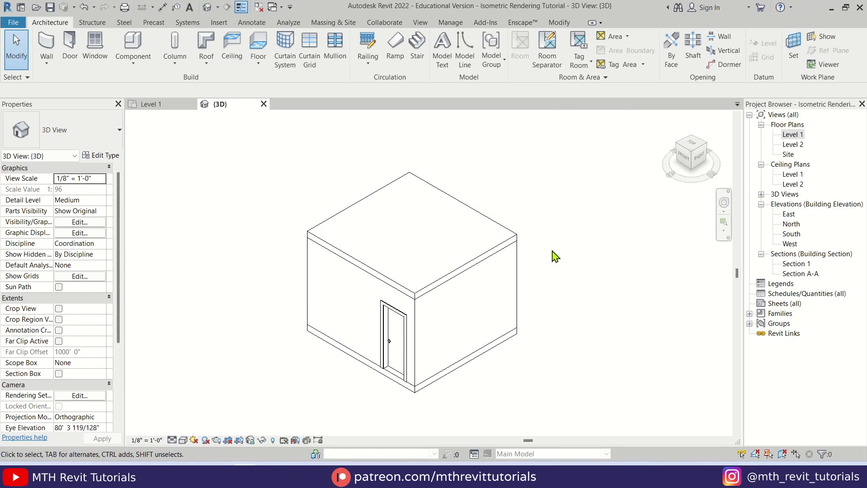
{"action": "left_click", "coordinate": [761, 194]}
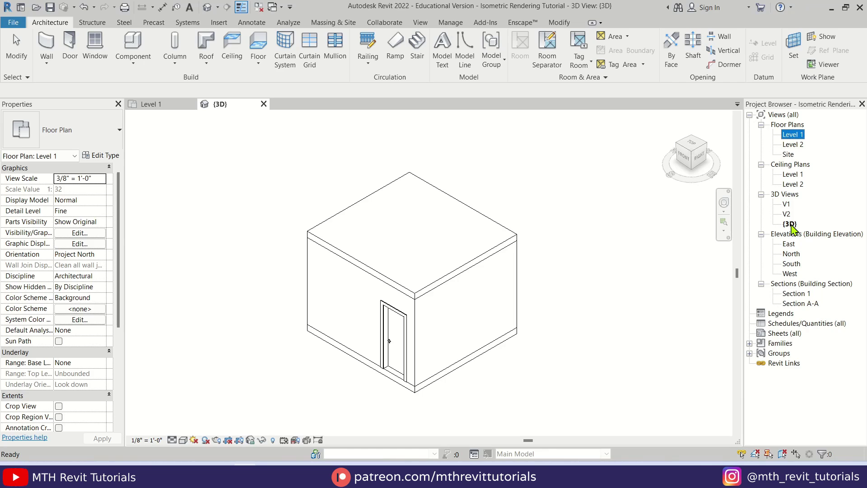
Make two Duplicate with Detailing copies of the {3D} view
{"action": "right_click", "coordinate": [790, 226]}
{"action": "mouse_move", "coordinate": [800, 301]}
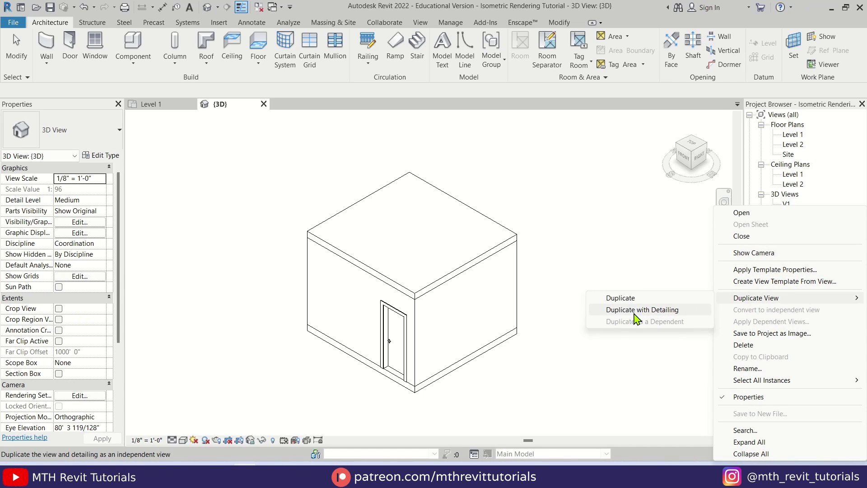
{"action": "left_click", "coordinate": [635, 313]}
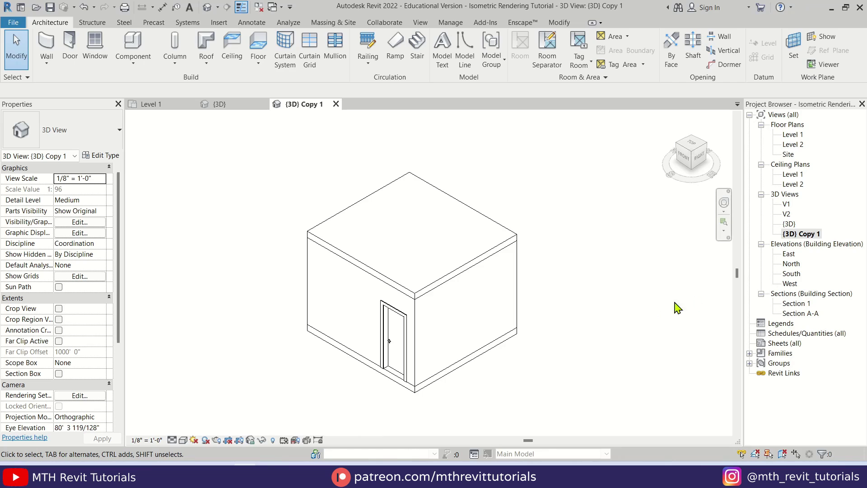
{"action": "right_click", "coordinate": [798, 235]}
{"action": "mouse_move", "coordinate": [718, 299]}
{"action": "left_click", "coordinate": [625, 311]}
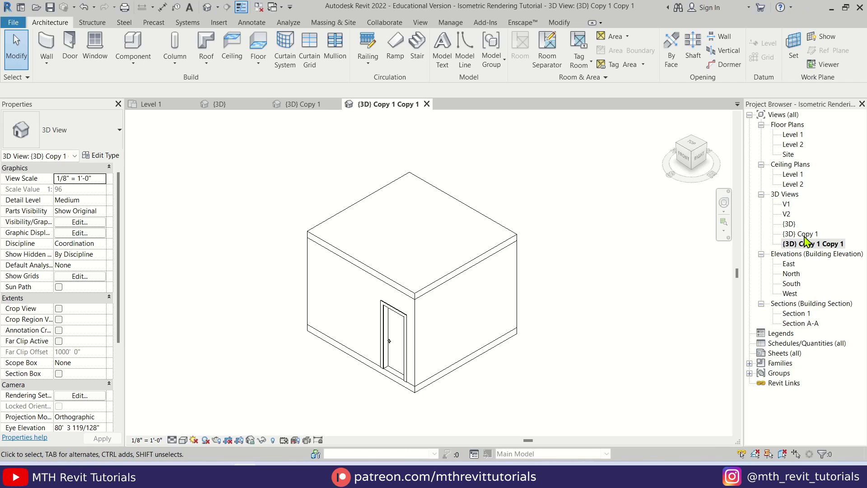
Rename the two copies to Isometric V1 and Isometric V2
{"action": "right_click", "coordinate": [804, 236]}
{"action": "left_click", "coordinate": [753, 367]}
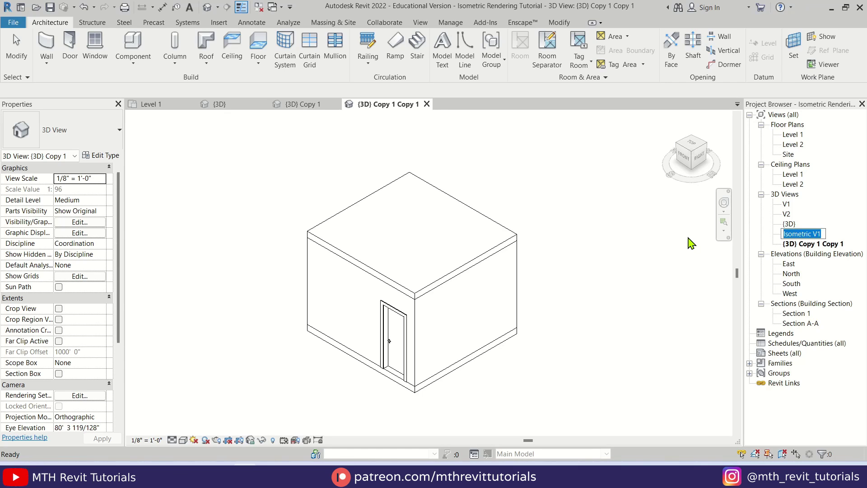
{"action": "left_click", "coordinate": [548, 285]}
{"action": "left_click", "coordinate": [804, 244]}
{"action": "right_click", "coordinate": [804, 244]}
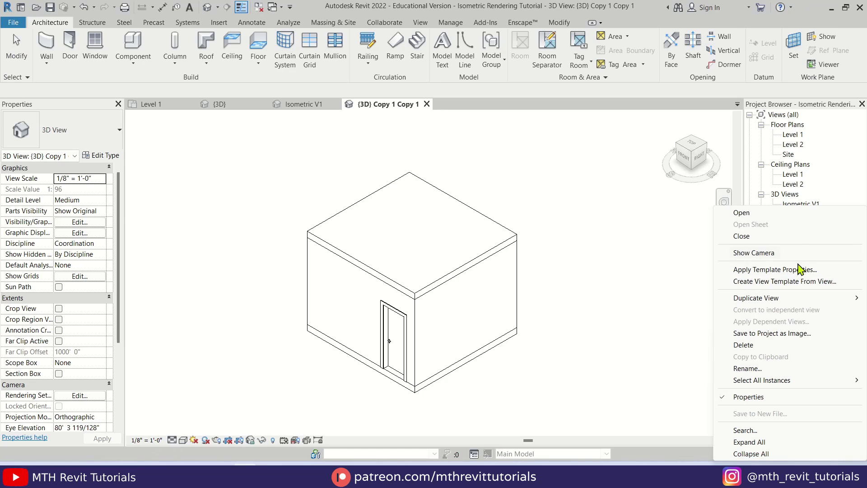
{"action": "left_click", "coordinate": [748, 366]}
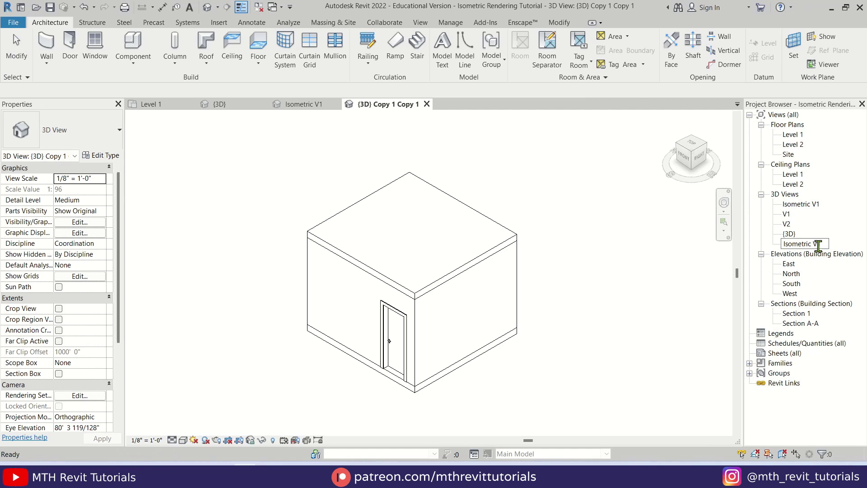
{"action": "type", "text": "2"}
{"action": "key", "text": "Return"}
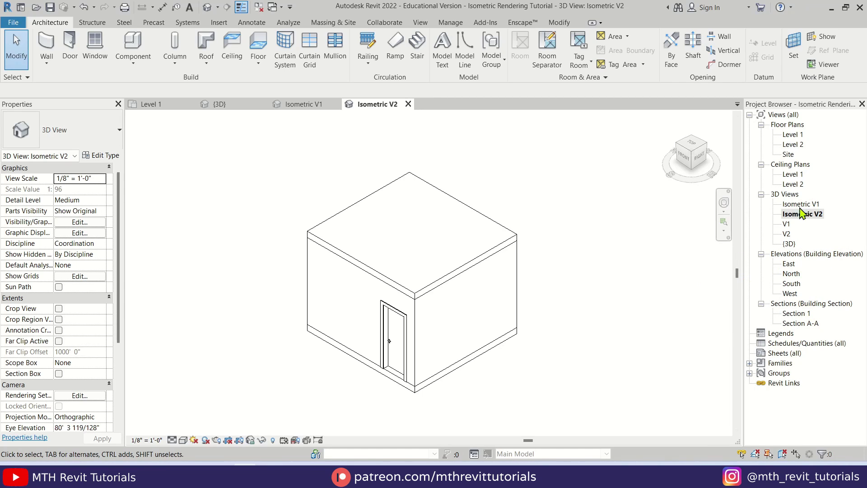
Open Isometric V1 and look down on it from the ViewCube's TOP face
{"action": "middle_click_drag", "start_coordinate": [590, 277], "coordinate": [573, 279]}
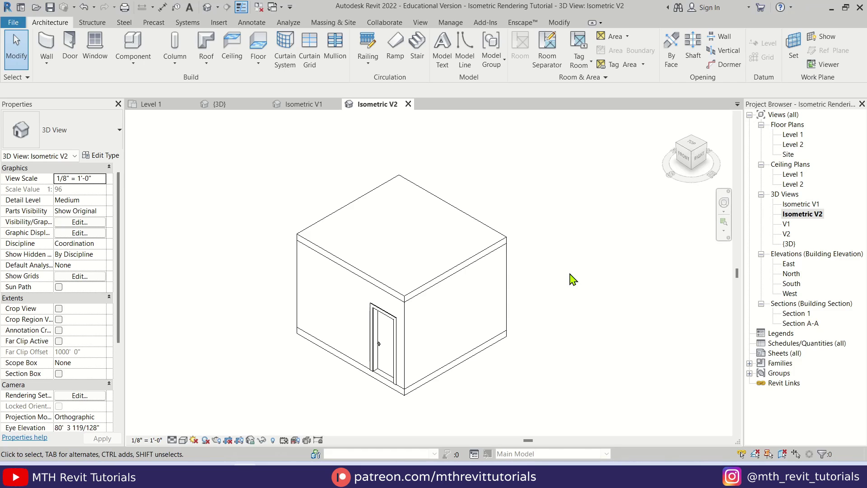
{"action": "left_click", "coordinate": [798, 204]}
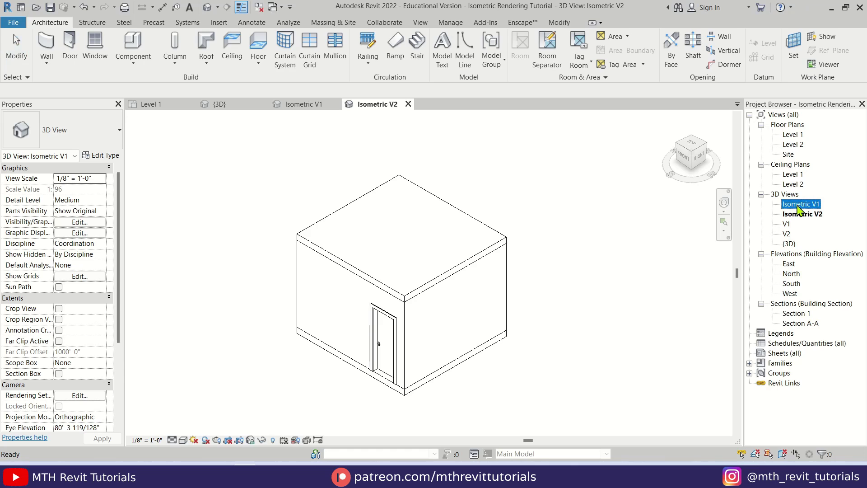
{"action": "double_click", "coordinate": [798, 208]}
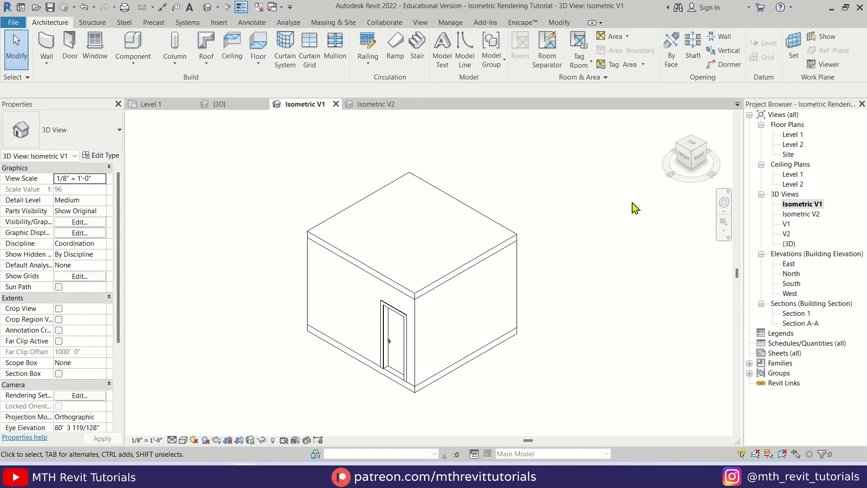
{"action": "left_click", "coordinate": [690, 144]}
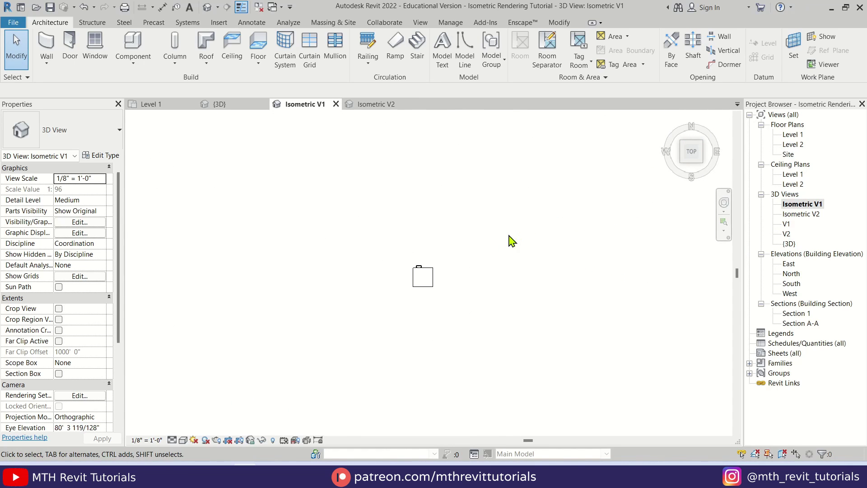
{"action": "scroll", "coordinate": [456, 238], "scroll_direction": "up", "scroll_amount": 3}
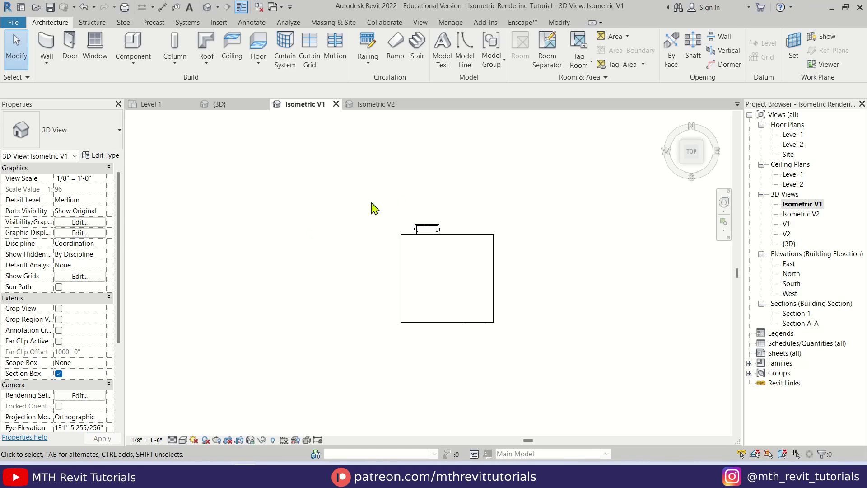
{"action": "scroll", "coordinate": [402, 248], "scroll_direction": "down", "scroll_amount": 5}
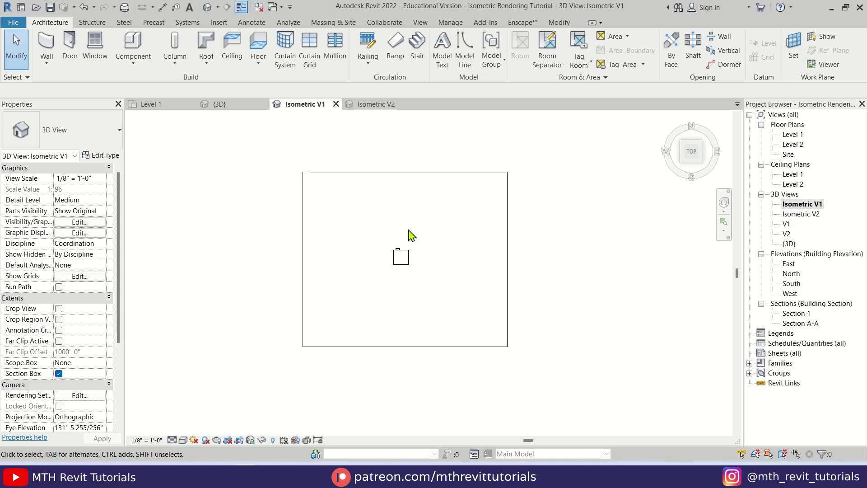
Drag each side of the section box inward until it closely encloses the bathroom
{"action": "left_click", "coordinate": [418, 175]}
{"action": "left_click_drag", "start_coordinate": [406, 174], "coordinate": [405, 244]}
{"action": "left_click_drag", "start_coordinate": [302, 294], "coordinate": [379, 285]}
{"action": "left_click_drag", "start_coordinate": [443, 345], "coordinate": [442, 337]}
{"action": "left_click_drag", "start_coordinate": [425, 272], "coordinate": [424, 273]}
{"action": "left_click_drag", "start_coordinate": [508, 258], "coordinate": [414, 257]}
{"action": "scroll", "coordinate": [410, 254], "scroll_direction": "up", "scroll_amount": 5}
{"action": "left_click_drag", "start_coordinate": [256, 280], "coordinate": [300, 281]}
{"action": "scroll", "coordinate": [372, 261], "scroll_direction": "up", "scroll_amount": 2}
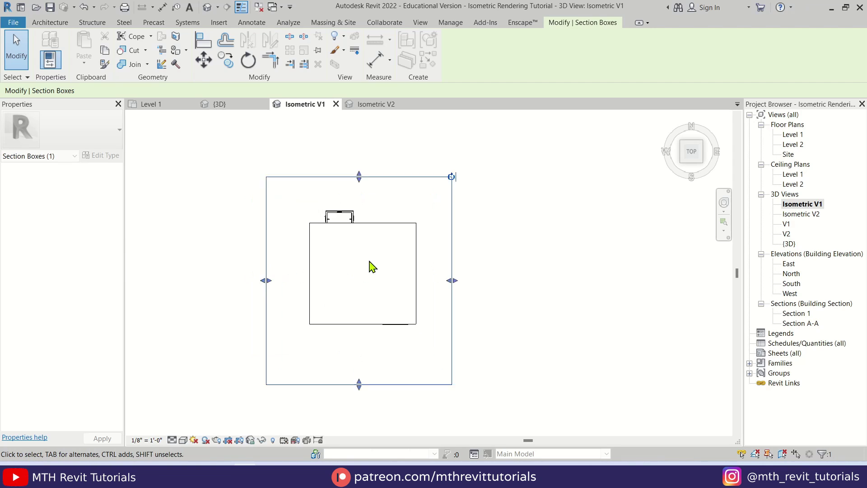
Switch Isometric V1 to Wireframe and cut the section box in to the toilet wall
{"action": "left_click", "coordinate": [183, 443]}
{"action": "left_click", "coordinate": [194, 383]}
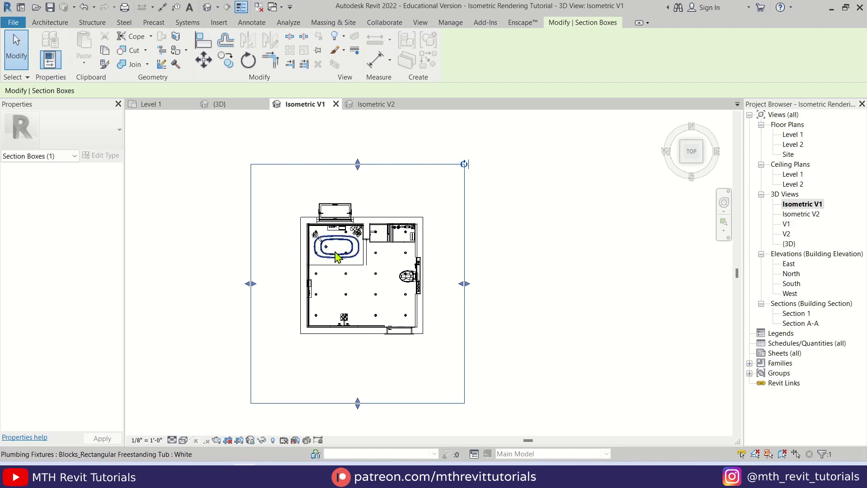
{"action": "scroll", "coordinate": [385, 281], "scroll_direction": "up", "scroll_amount": 1}
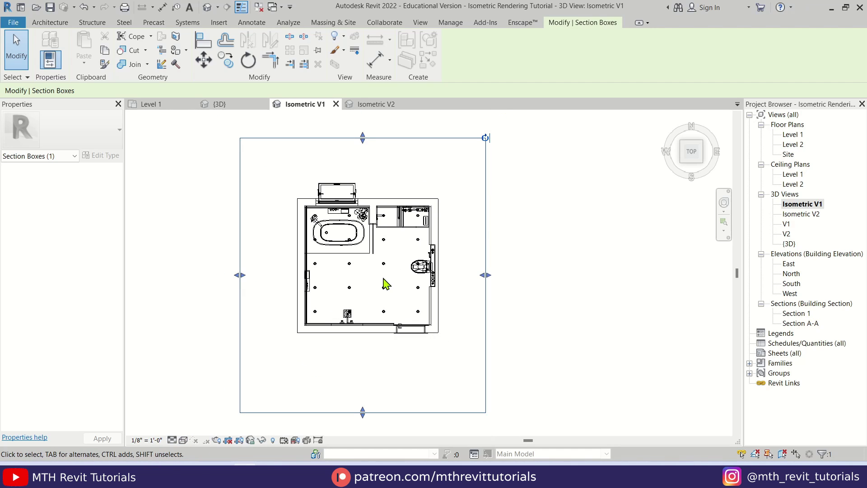
{"action": "scroll", "coordinate": [325, 355], "scroll_direction": "up", "scroll_amount": 1}
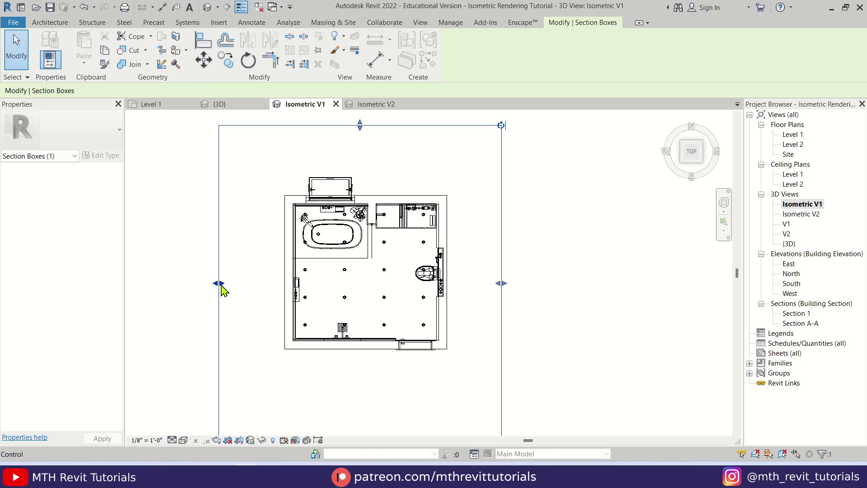
{"action": "left_click_drag", "start_coordinate": [221, 283], "coordinate": [417, 305]}
{"action": "scroll", "coordinate": [417, 278], "scroll_direction": "up", "scroll_amount": 9}
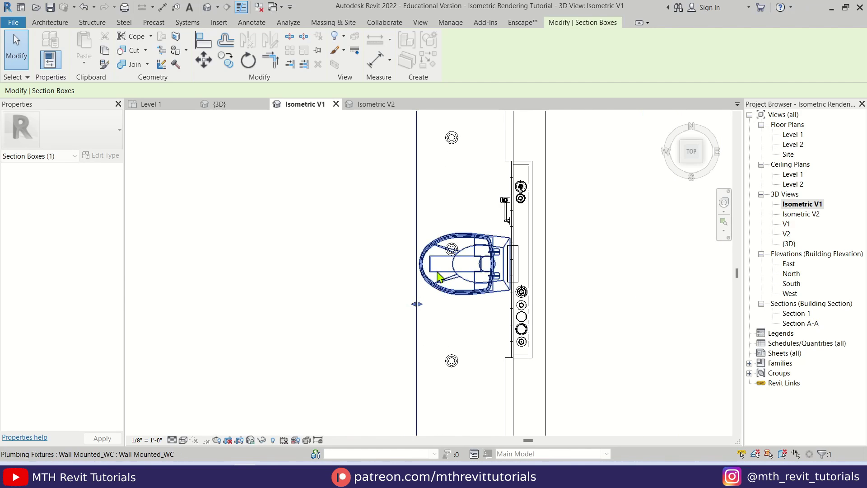
{"action": "scroll", "coordinate": [374, 294], "scroll_direction": "down", "scroll_amount": 5}
Clear the selection and orbit the view to an isometric angle
{"action": "key", "text": "Escape"}
{"action": "middle_click_drag", "start_coordinate": [318, 334], "coordinate": [389, 262], "text": "shift"}
{"action": "scroll", "coordinate": [358, 307], "scroll_direction": "up", "scroll_amount": 2}
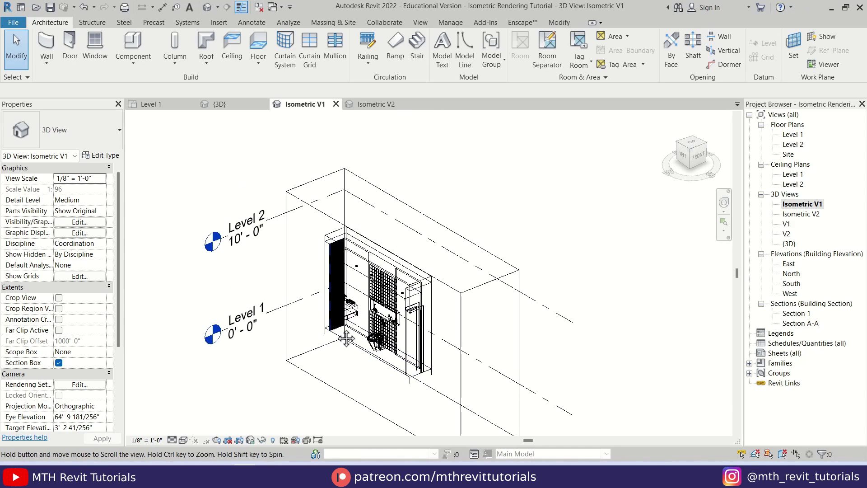
Hide the Section Boxes category in the view
{"action": "left_click", "coordinate": [470, 294]}
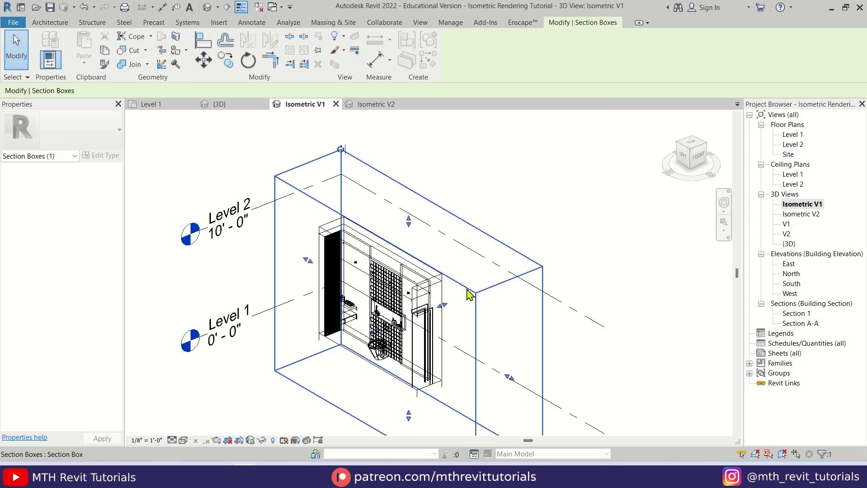
{"action": "right_click", "coordinate": [470, 294]}
{"action": "mouse_move", "coordinate": [587, 69]}
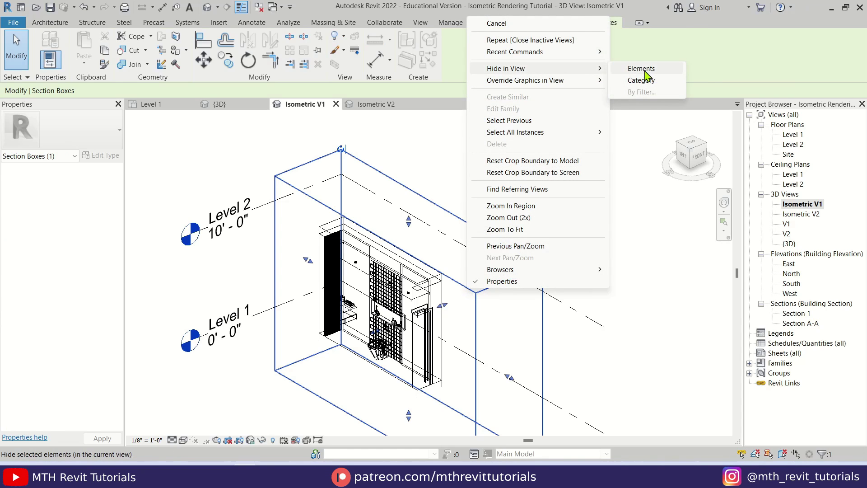
{"action": "left_click", "coordinate": [643, 80]}
Hide the Levels category using the Level 2 marker
{"action": "left_click", "coordinate": [276, 210]}
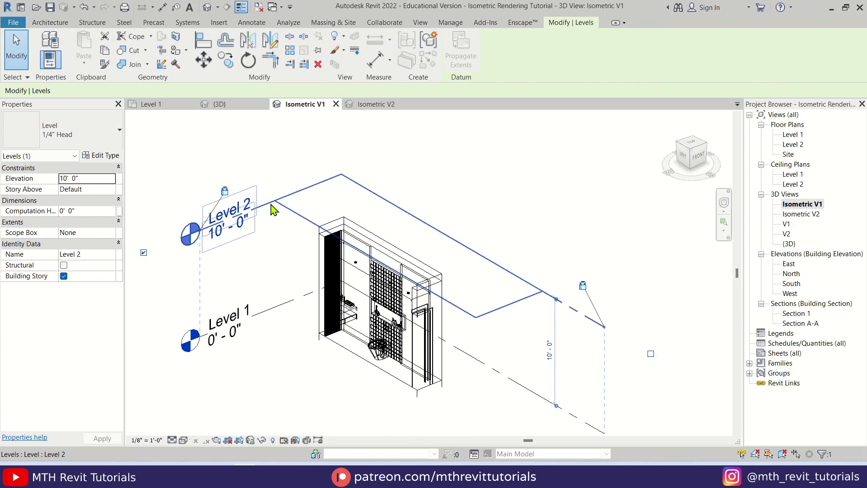
{"action": "right_click", "coordinate": [273, 209]}
{"action": "mouse_move", "coordinate": [397, 240]}
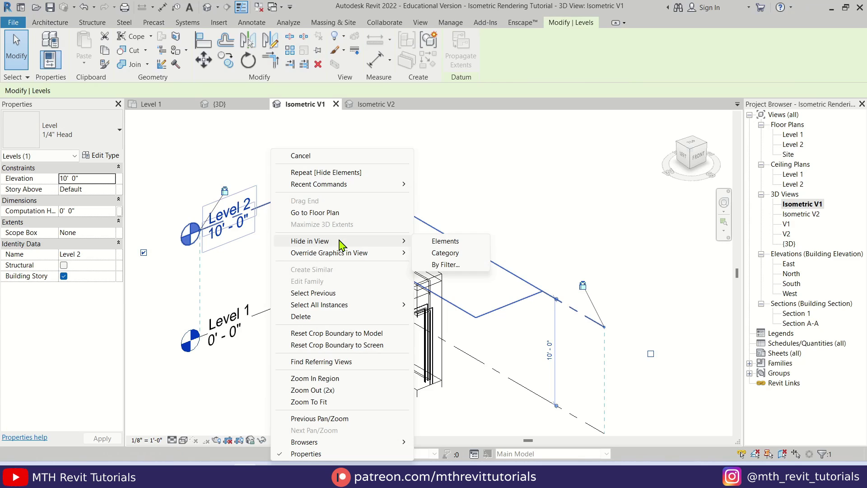
{"action": "left_click", "coordinate": [459, 255]}
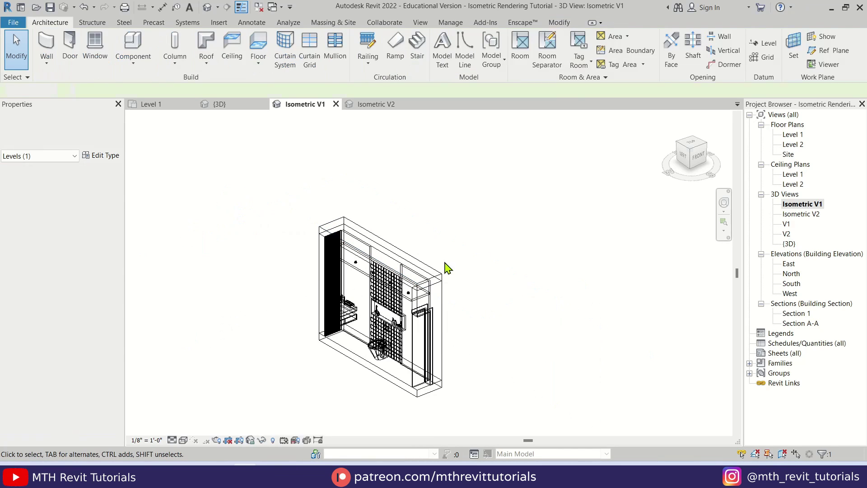
{"action": "scroll", "coordinate": [410, 270], "scroll_direction": "down", "scroll_amount": 1}
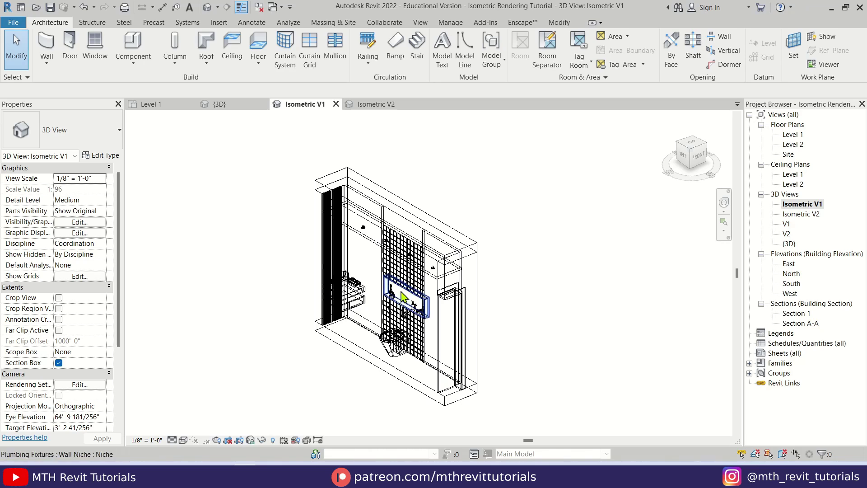
Set the visual style to Hidden Line and the detail level to Fine
{"action": "left_click", "coordinate": [184, 440]}
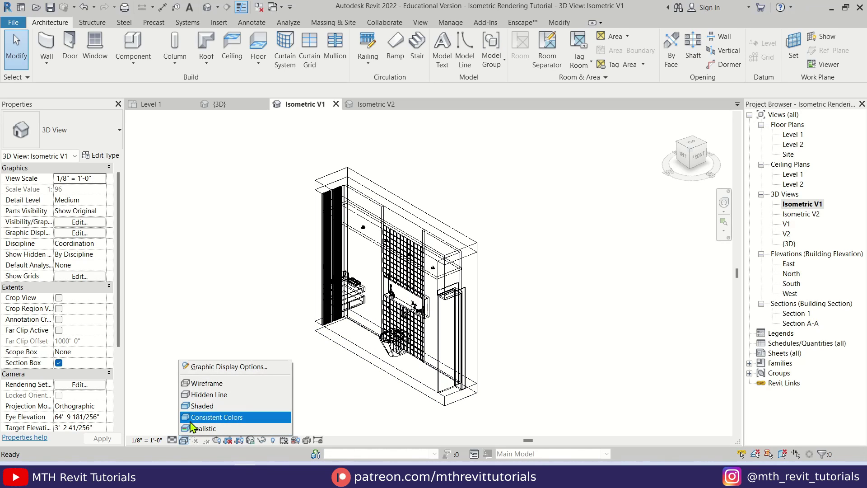
{"action": "left_click", "coordinate": [208, 396]}
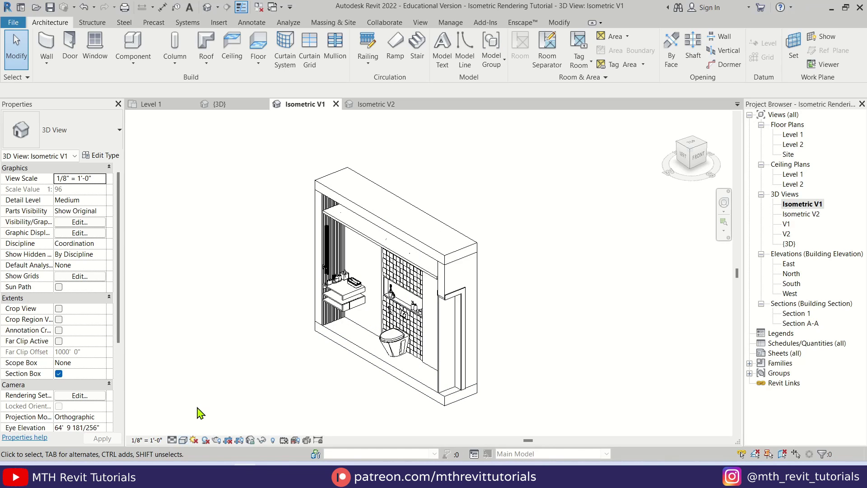
{"action": "left_click", "coordinate": [173, 440]}
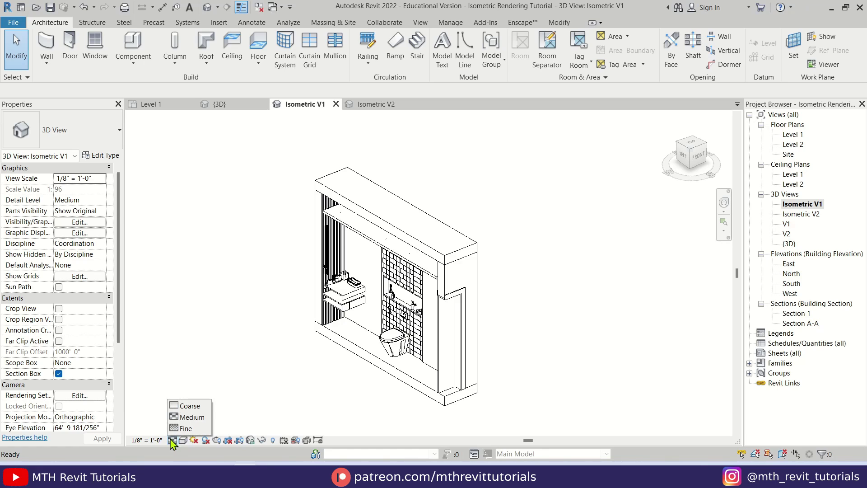
{"action": "left_click", "coordinate": [186, 429]}
{"action": "scroll", "coordinate": [388, 296], "scroll_direction": "up", "scroll_amount": 2}
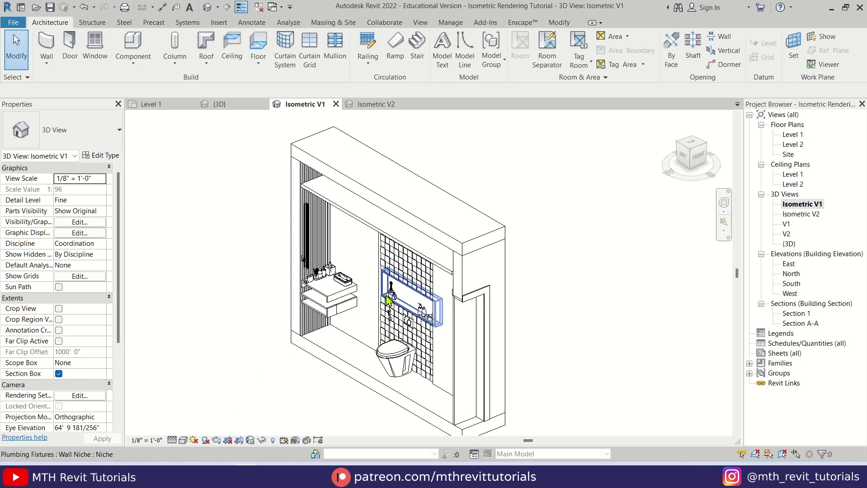
Hide the floor slab above and the ceiling as elements in this view
{"action": "left_click", "coordinate": [402, 219]}
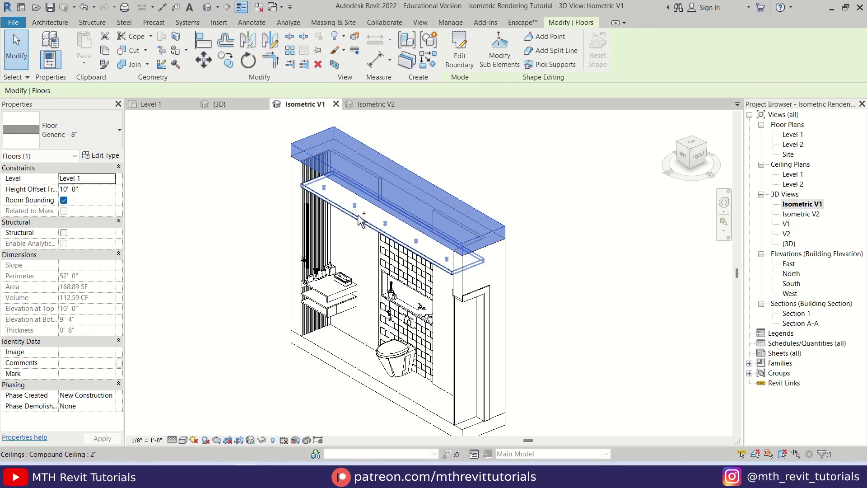
{"action": "left_click", "coordinate": [360, 221], "text": "ctrl"}
{"action": "right_click", "coordinate": [366, 190]}
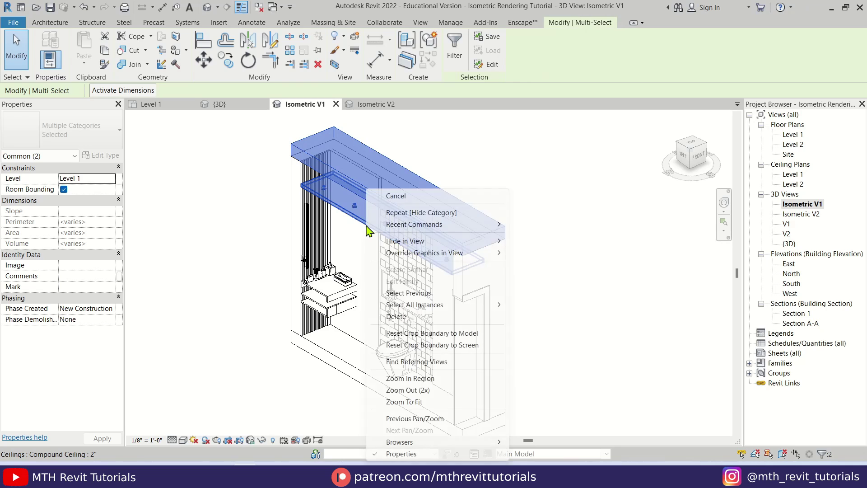
{"action": "mouse_move", "coordinate": [484, 243]}
{"action": "left_click", "coordinate": [545, 242]}
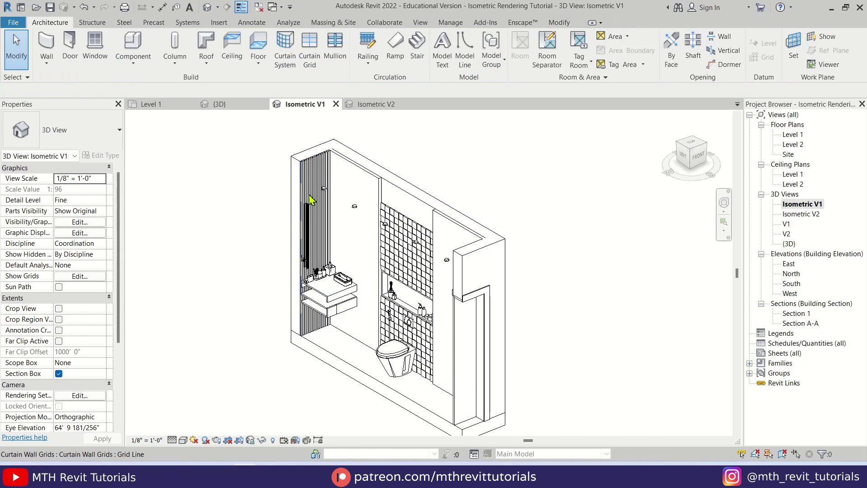
{"action": "scroll", "coordinate": [333, 194], "scroll_direction": "up", "scroll_amount": 2}
Hide all five recessed ceiling lights, then orbit to view the bathroom
{"action": "left_click", "coordinate": [333, 192]}
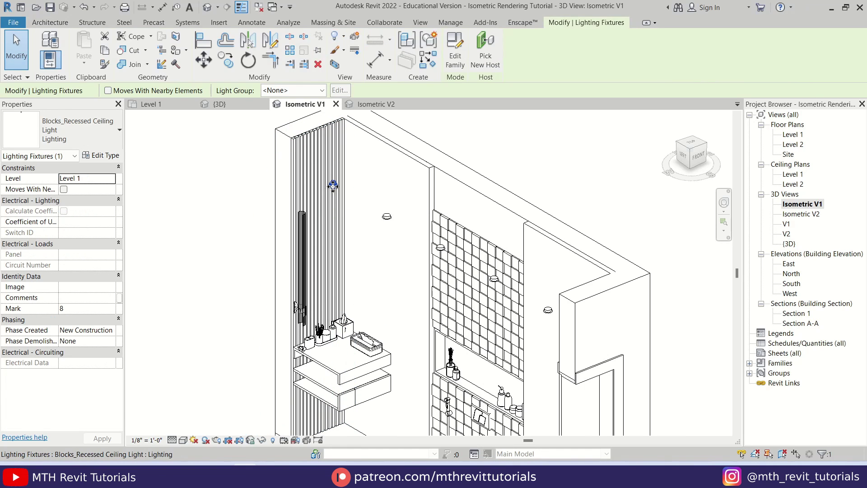
{"action": "right_click", "coordinate": [334, 187]}
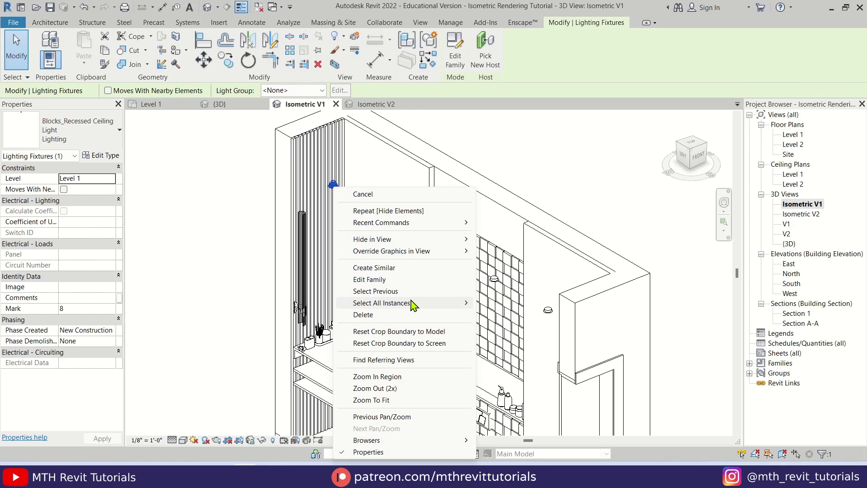
{"action": "mouse_move", "coordinate": [415, 303]}
{"action": "left_click", "coordinate": [535, 305]}
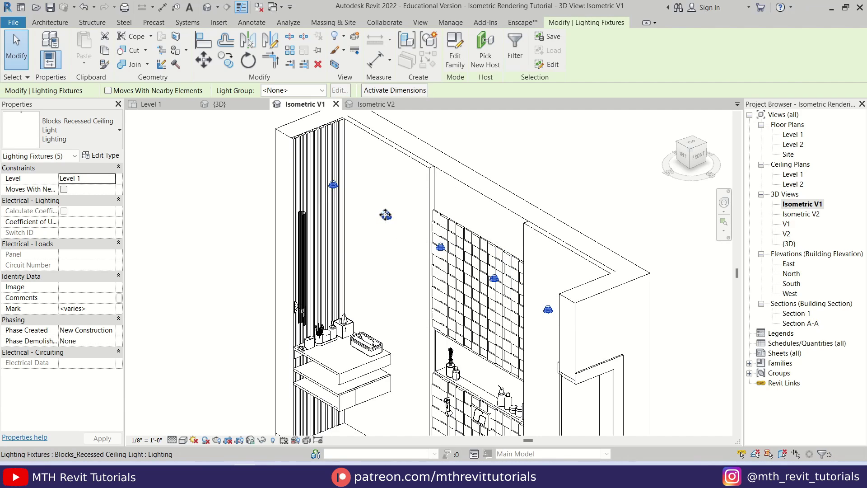
{"action": "right_click", "coordinate": [385, 217]}
{"action": "mouse_move", "coordinate": [456, 240]}
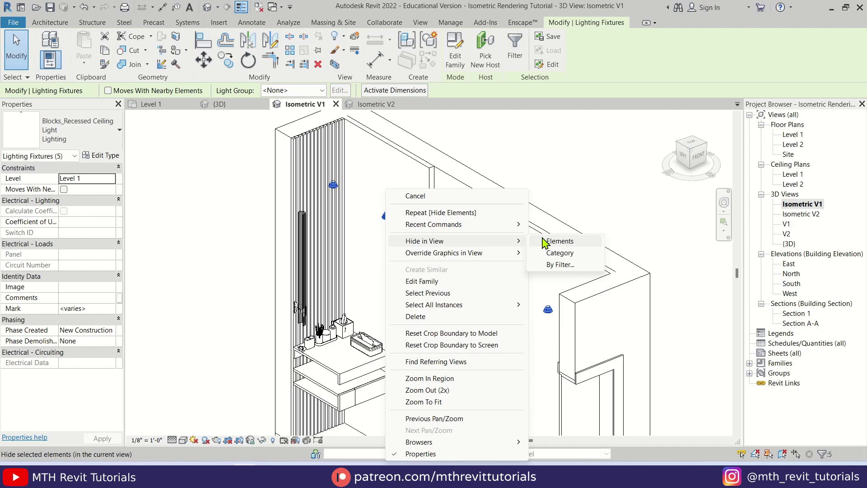
{"action": "left_click", "coordinate": [549, 239]}
{"action": "scroll", "coordinate": [391, 241], "scroll_direction": "down", "scroll_amount": 3}
{"action": "middle_click_drag", "start_coordinate": [396, 406], "coordinate": [407, 357], "text": "shift"}
{"action": "middle_click_drag", "start_coordinate": [436, 304], "coordinate": [405, 373]}
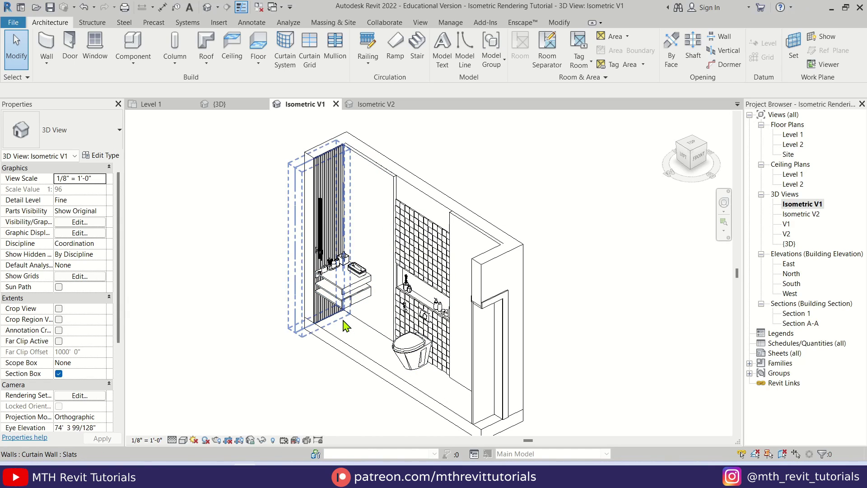
Tick Show Ambient Shadows in Graphic Display Options and apply it
{"action": "left_click", "coordinate": [183, 440]}
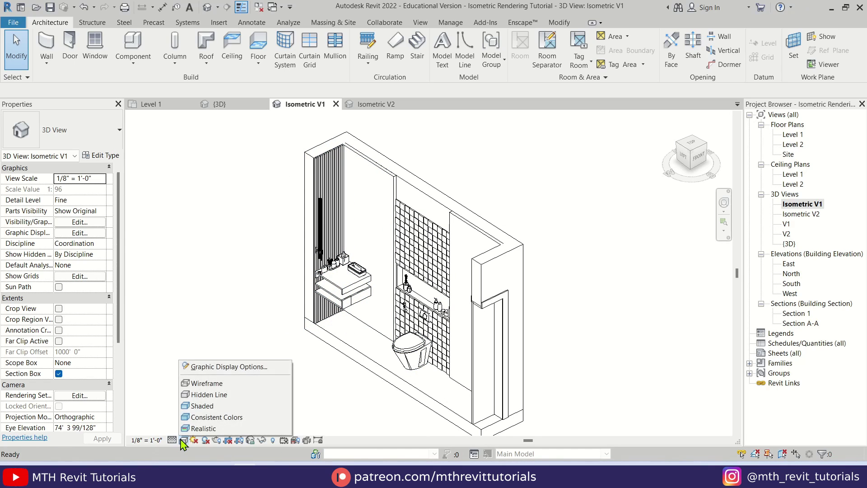
{"action": "left_click", "coordinate": [226, 370]}
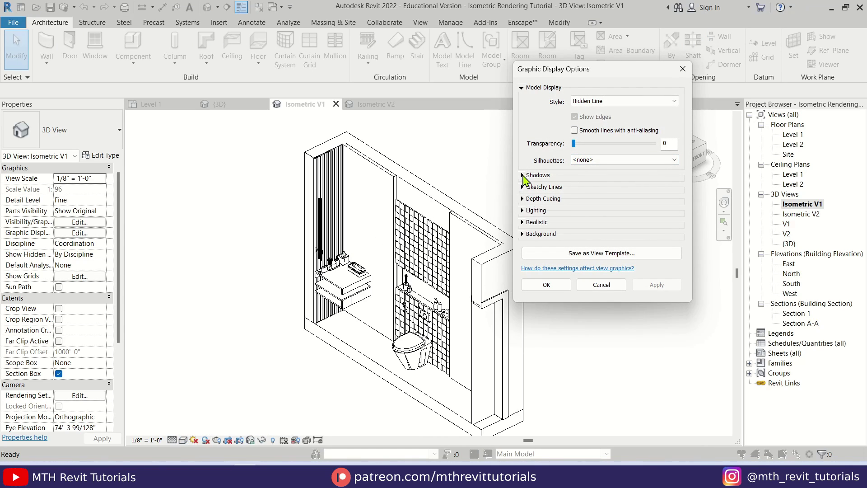
{"action": "left_click", "coordinate": [523, 175]}
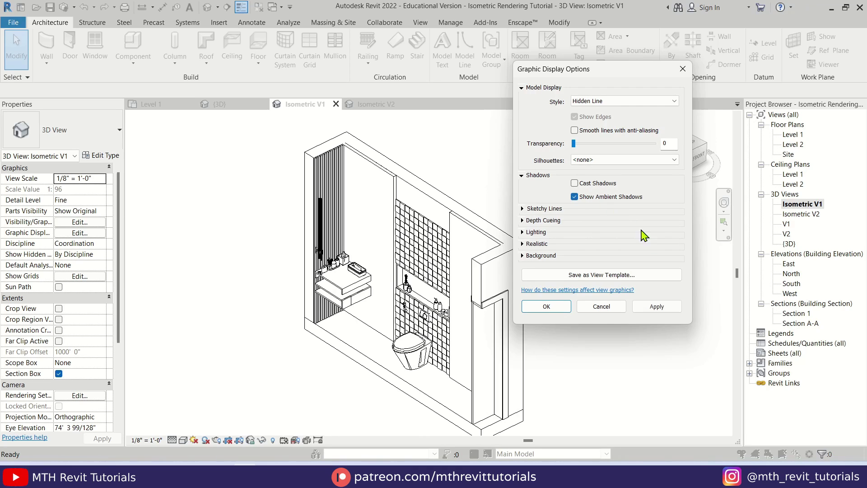
{"action": "left_click", "coordinate": [664, 306]}
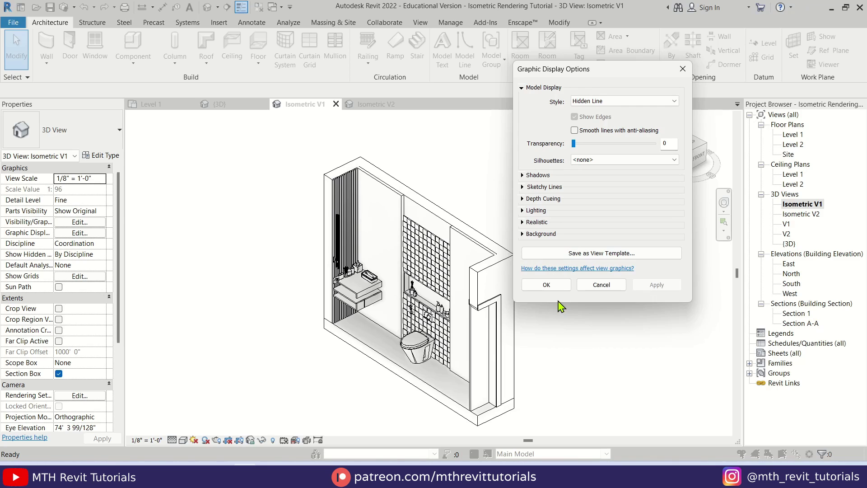
{"action": "left_click", "coordinate": [547, 285]}
{"action": "scroll", "coordinate": [381, 401], "scroll_direction": "up", "scroll_amount": 4}
{"action": "scroll", "coordinate": [375, 368], "scroll_direction": "down", "scroll_amount": 4}
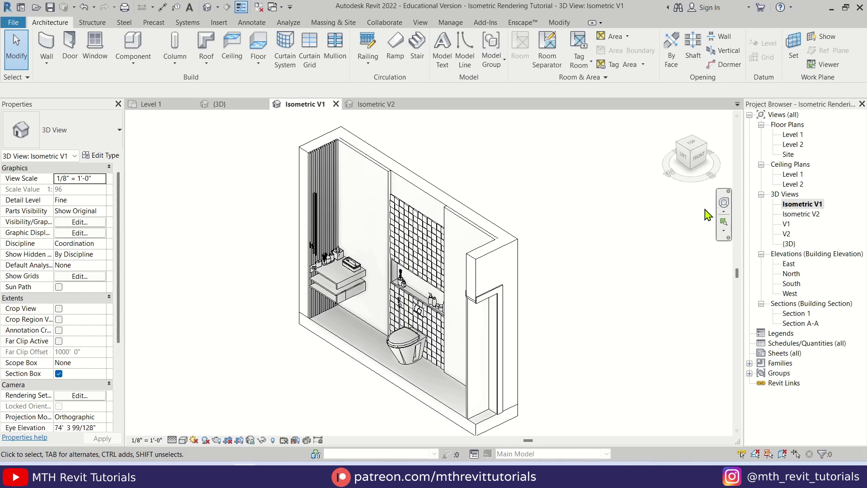
Reset Isometric V1 to a ViewCube corner, then open Isometric V2
{"action": "left_click", "coordinate": [691, 156]}
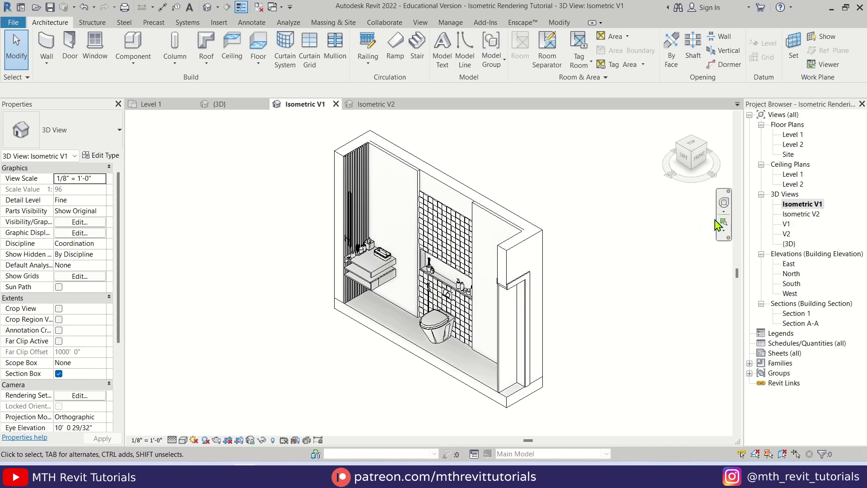
{"action": "double_click", "coordinate": [805, 215]}
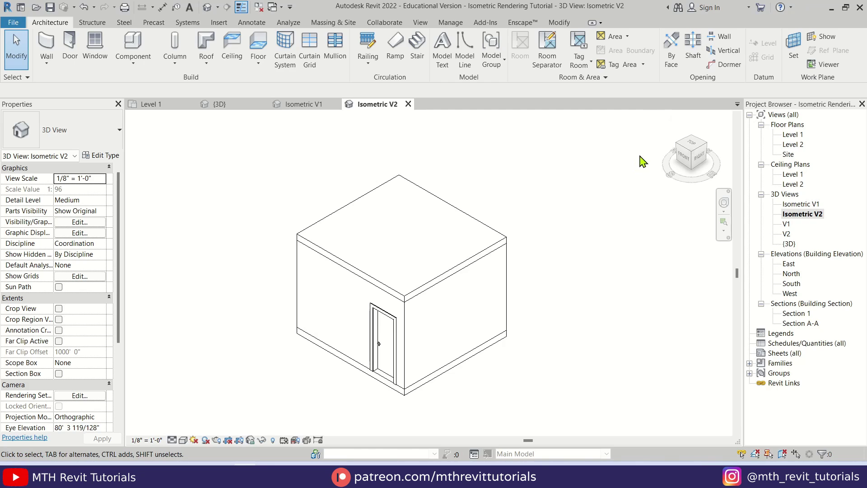
Look down on Isometric V2 from the TOP and switch it to Wireframe
{"action": "left_click", "coordinate": [688, 147]}
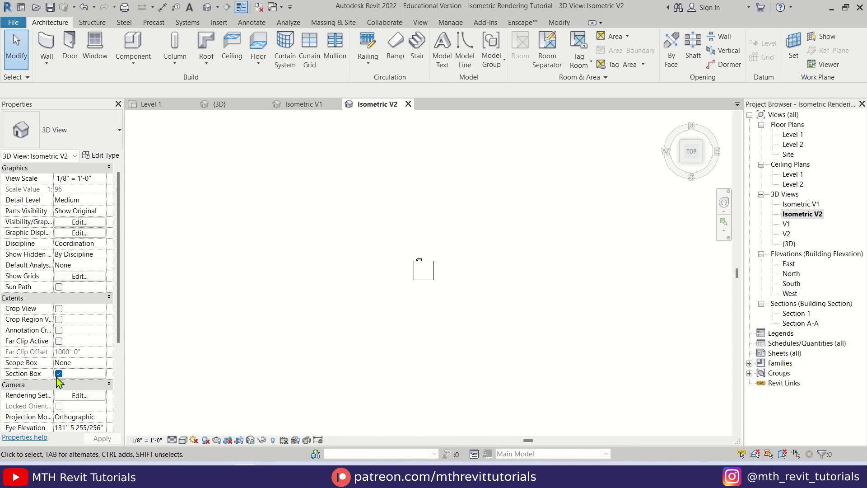
{"action": "left_click", "coordinate": [176, 442]}
{"action": "left_click", "coordinate": [213, 382]}
{"action": "scroll", "coordinate": [462, 261], "scroll_direction": "up", "scroll_amount": 2}
{"action": "scroll", "coordinate": [462, 261], "scroll_direction": "down", "scroll_amount": 2}
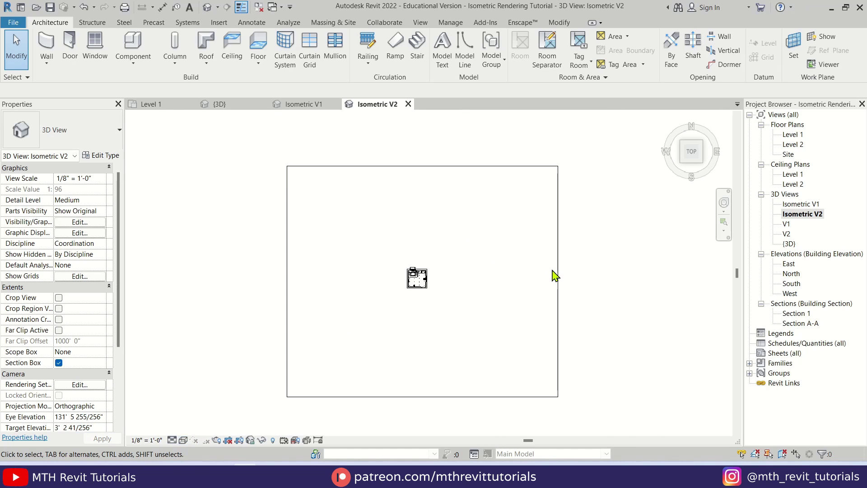
Shrink the section box from all four sides, then orbit back to isometric
{"action": "left_click", "coordinate": [559, 276]}
{"action": "left_click_drag", "start_coordinate": [421, 397], "coordinate": [423, 301]}
{"action": "left_click_drag", "start_coordinate": [289, 234], "coordinate": [398, 235]}
{"action": "left_click_drag", "start_coordinate": [478, 167], "coordinate": [452, 259]}
{"action": "left_click_drag", "start_coordinate": [559, 281], "coordinate": [430, 281]}
{"action": "scroll", "coordinate": [420, 280], "scroll_direction": "up", "scroll_amount": 10}
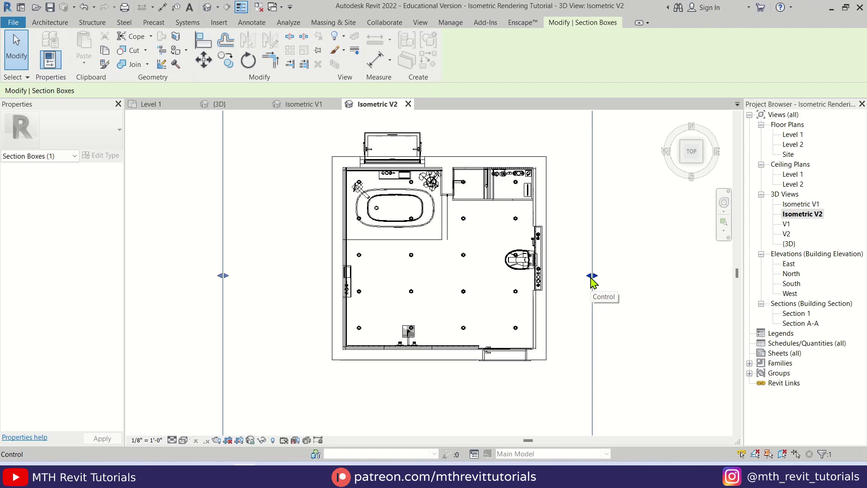
{"action": "left_click_drag", "start_coordinate": [592, 277], "coordinate": [504, 277]}
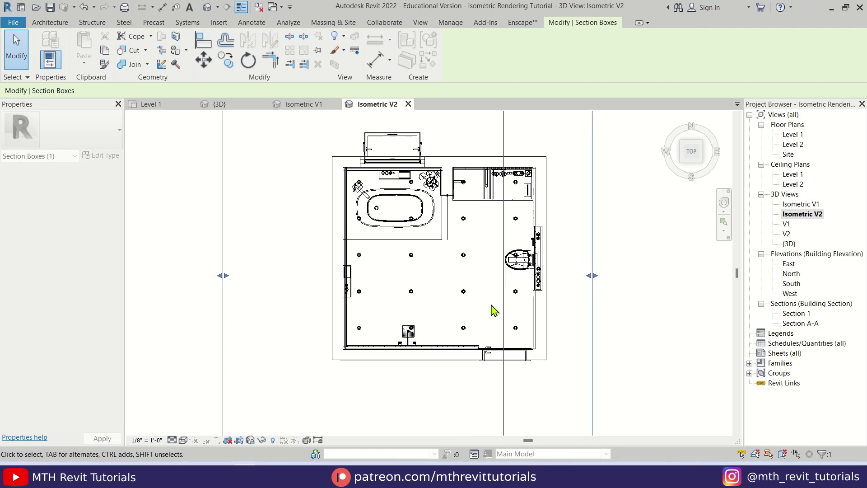
{"action": "scroll", "coordinate": [501, 287], "scroll_direction": "down", "scroll_amount": 2}
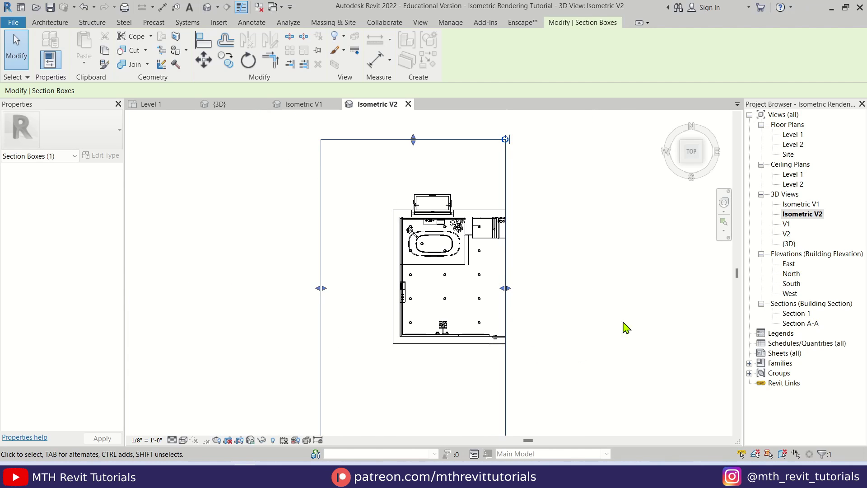
{"action": "middle_click_drag", "start_coordinate": [539, 304], "coordinate": [271, 397], "text": "shift"}
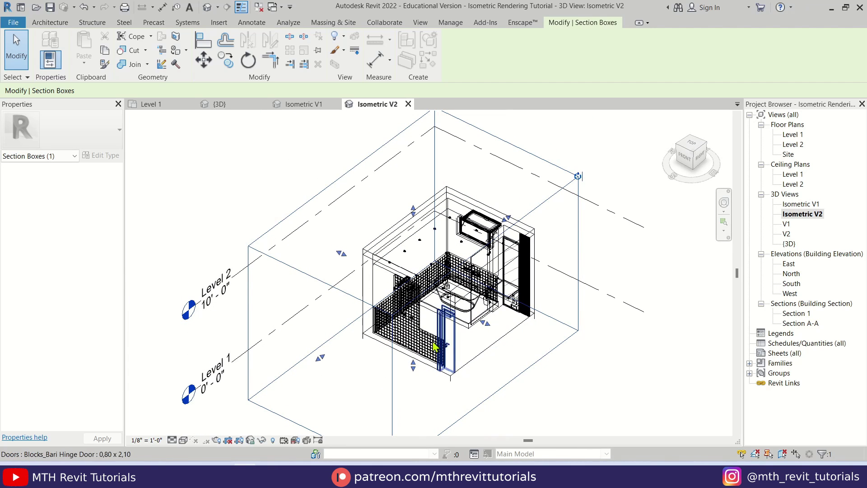
Set Isometric V2 to Hidden Line visual style with Fine detail level
{"action": "left_click", "coordinate": [183, 440]}
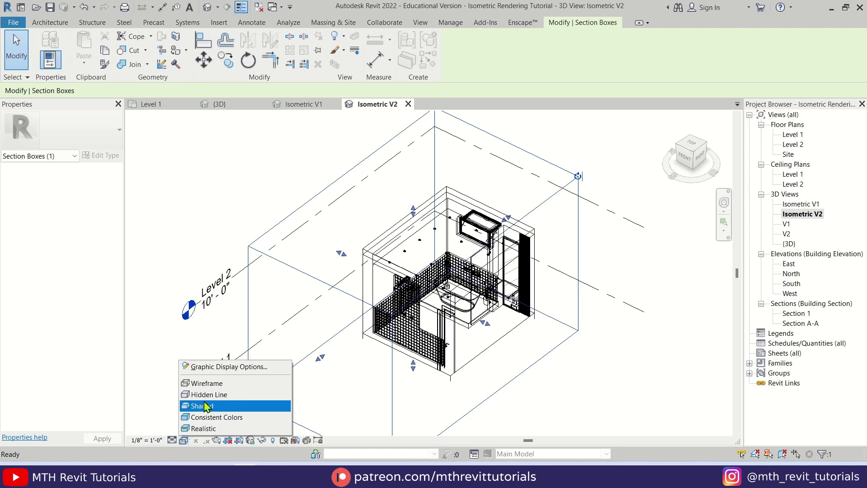
{"action": "left_click", "coordinate": [201, 394]}
{"action": "left_click", "coordinate": [172, 440]}
{"action": "left_click", "coordinate": [195, 428]}
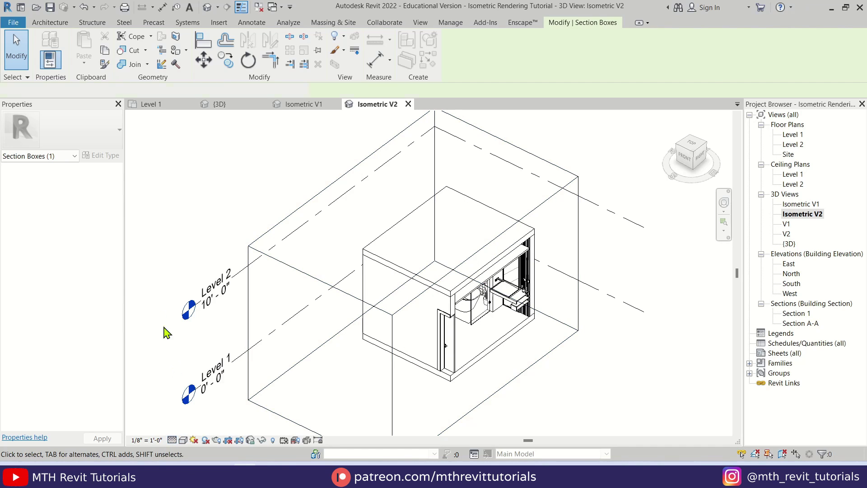
Hide the section box in the Isometric V2 view
{"action": "left_click", "coordinate": [166, 333]}
{"action": "middle_click_drag", "start_coordinate": [303, 261], "coordinate": [263, 240]}
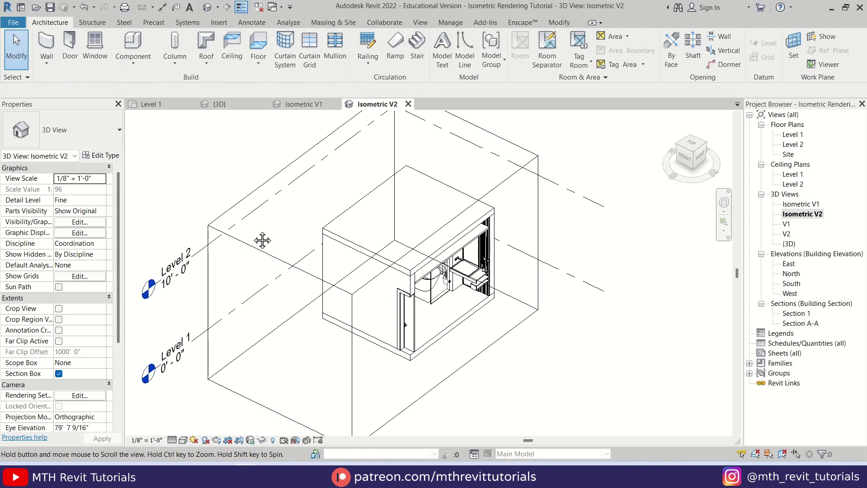
{"action": "left_click", "coordinate": [499, 189]}
{"action": "right_click", "coordinate": [500, 187]}
{"action": "mouse_move", "coordinate": [553, 238]}
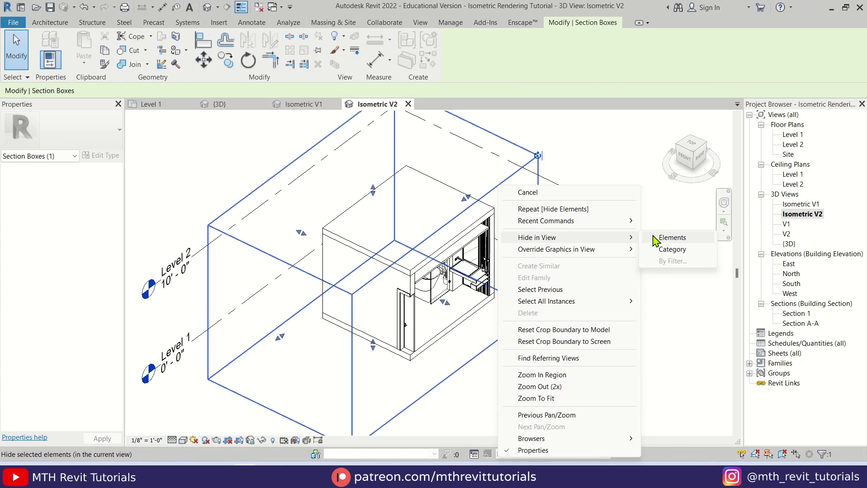
{"action": "left_click", "coordinate": [611, 235]}
Hide the whole Levels category in this view using Level 2
{"action": "left_click", "coordinate": [574, 199]}
{"action": "right_click", "coordinate": [573, 199]}
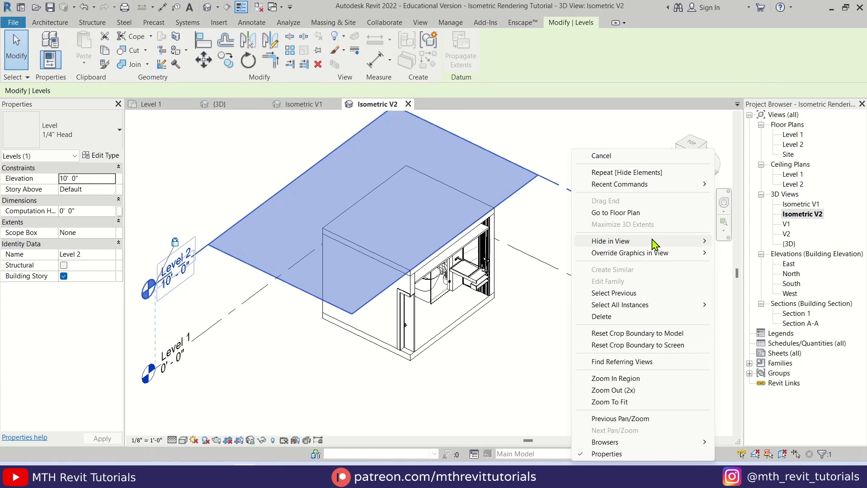
{"action": "mouse_move", "coordinate": [654, 241]}
{"action": "left_click", "coordinate": [745, 253]}
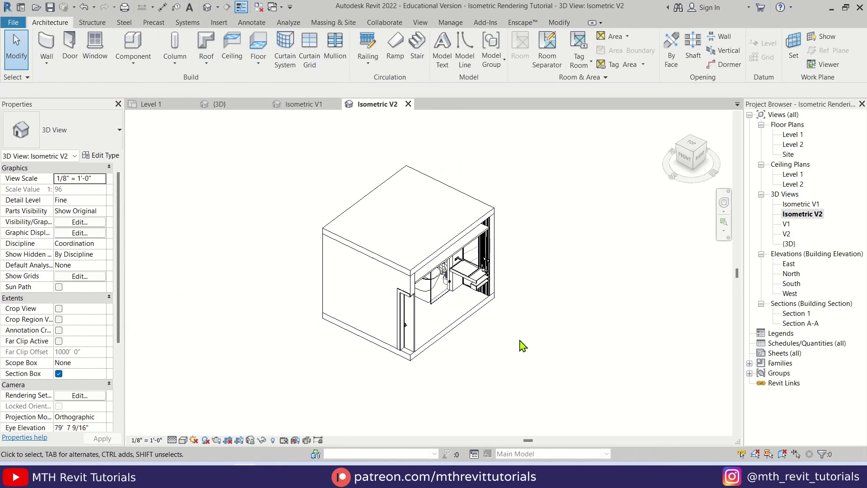
{"action": "scroll", "coordinate": [497, 334], "scroll_direction": "up", "scroll_amount": 5}
Hide the ceiling and floor slab in the view
{"action": "left_click", "coordinate": [413, 284]}
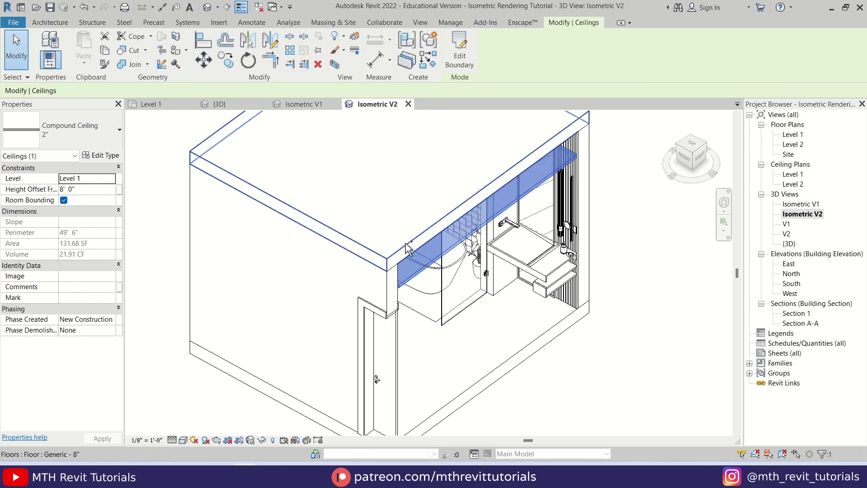
{"action": "left_click", "coordinate": [406, 243], "text": "ctrl"}
{"action": "right_click", "coordinate": [405, 243]}
{"action": "mouse_move", "coordinate": [465, 240]}
{"action": "left_click", "coordinate": [578, 242]}
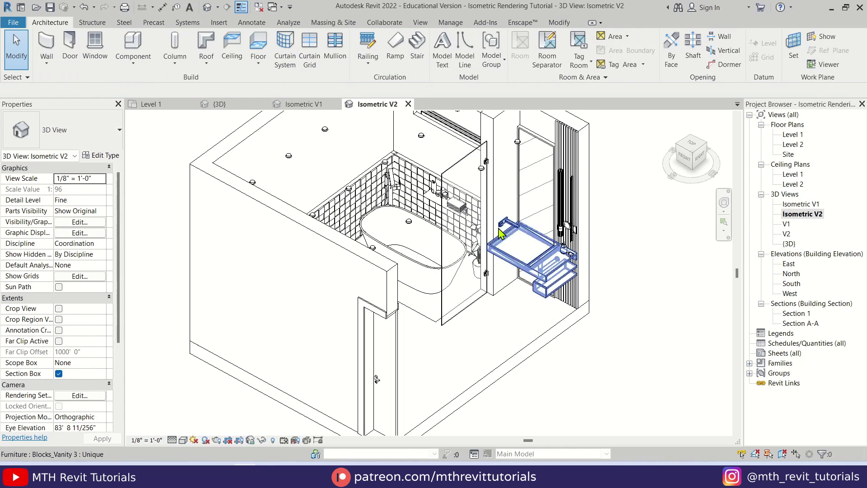
Select all lighting fixture instances in the project and hide them in the view
{"action": "right_click", "coordinate": [422, 135]}
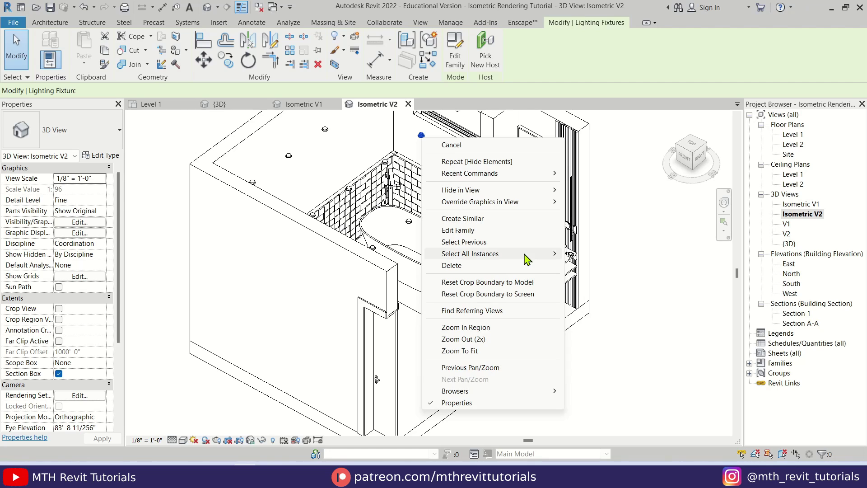
{"action": "mouse_move", "coordinate": [558, 255]}
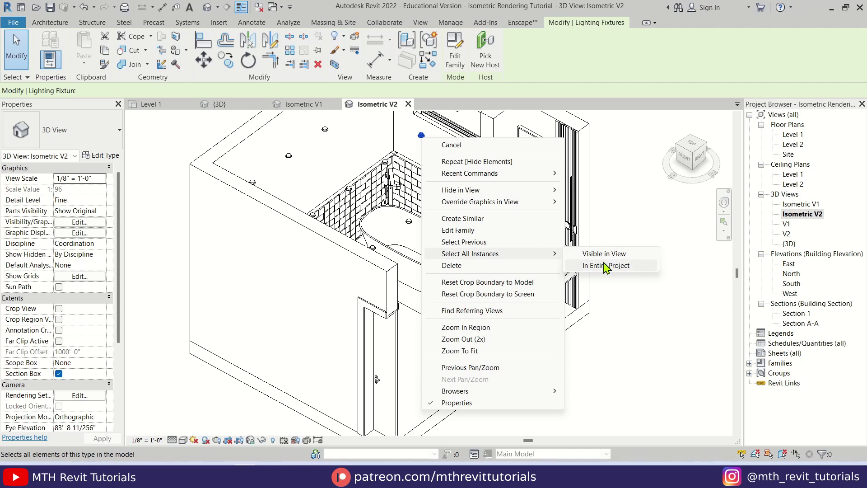
{"action": "left_click", "coordinate": [606, 267]}
{"action": "right_click", "coordinate": [417, 131]}
{"action": "mouse_move", "coordinate": [494, 187]}
{"action": "left_click", "coordinate": [570, 183]}
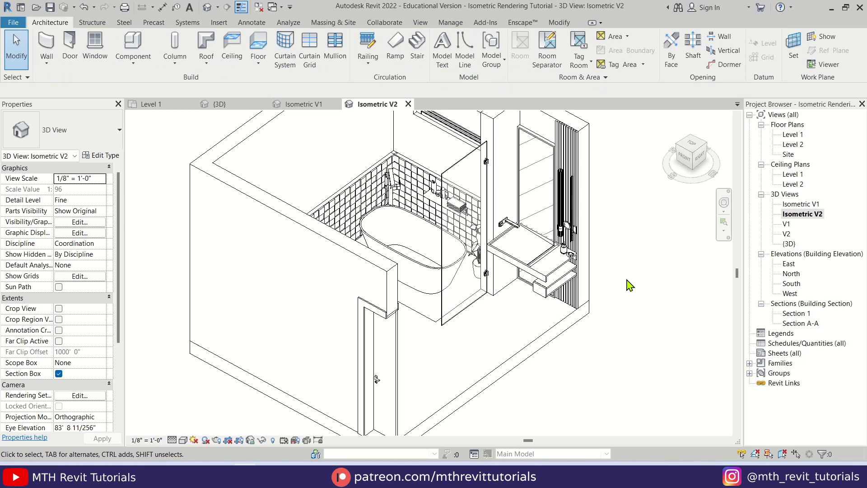
Hide the front wall and its door in the view
{"action": "scroll", "coordinate": [458, 269], "scroll_direction": "down", "scroll_amount": 2}
{"action": "left_click", "coordinate": [368, 309]}
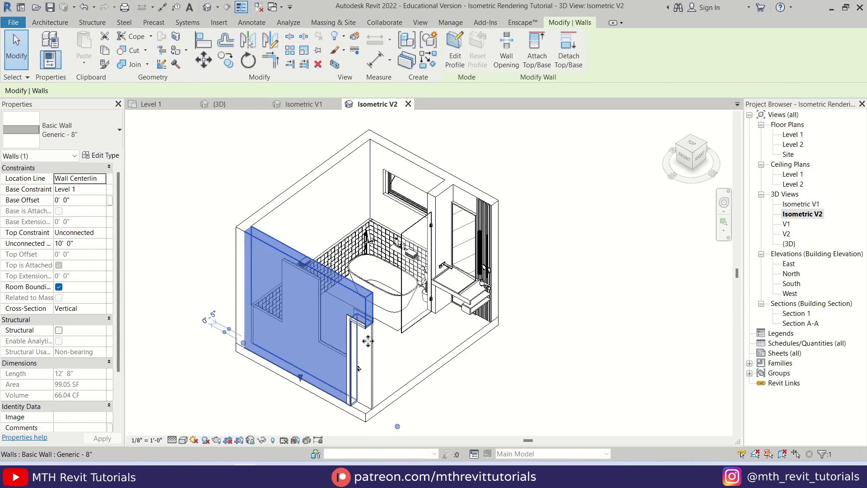
{"action": "left_click", "coordinate": [379, 361], "text": "ctrl"}
{"action": "right_click", "coordinate": [369, 312]}
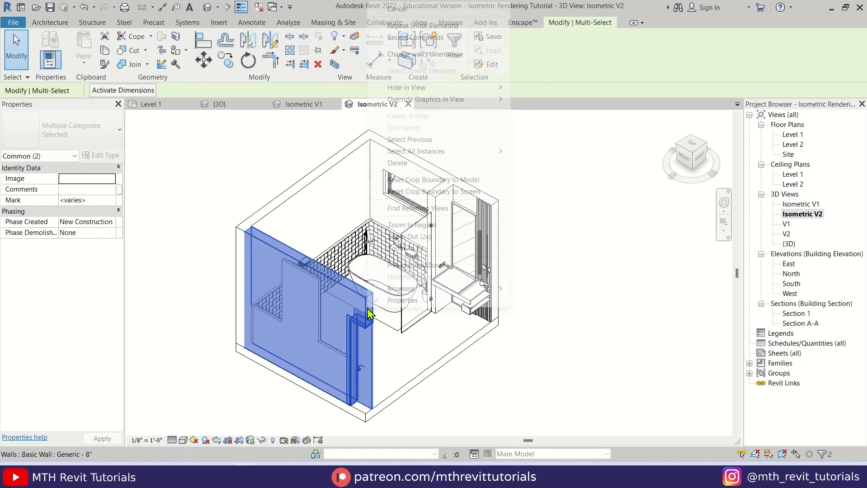
{"action": "mouse_move", "coordinate": [488, 88]}
{"action": "left_click", "coordinate": [537, 88]}
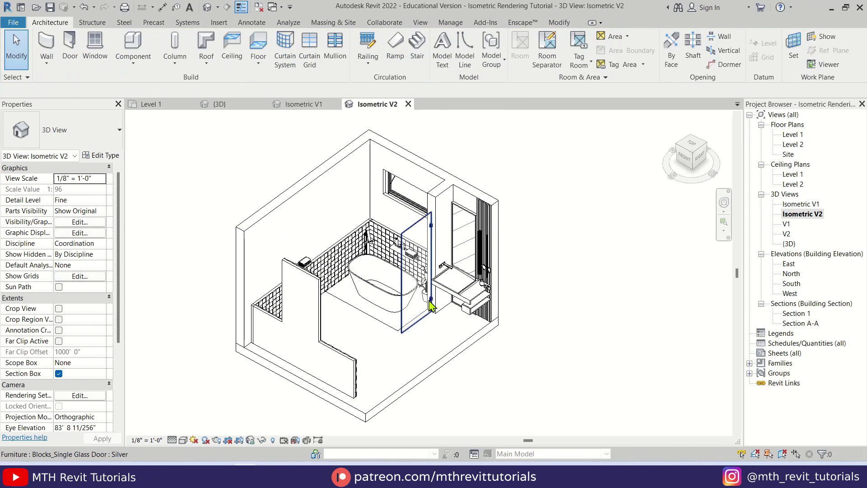
{"action": "scroll", "coordinate": [348, 335], "scroll_direction": "up", "scroll_amount": 2}
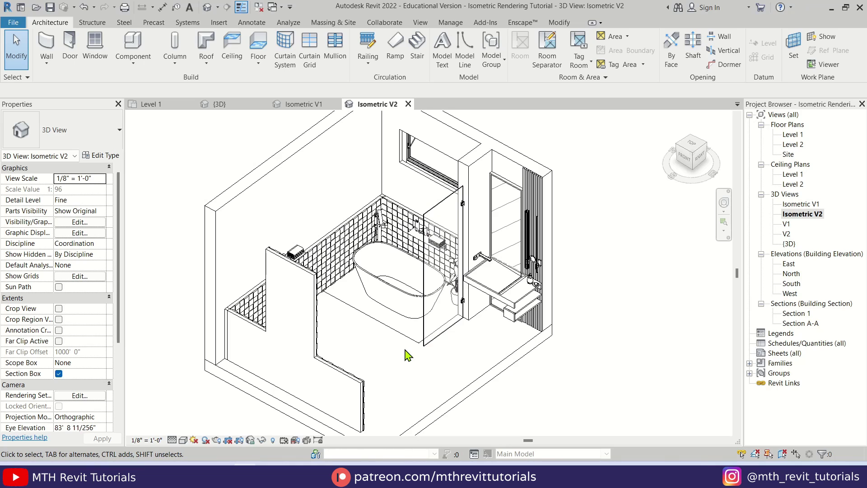
Turn on Show Ambient Shadows in Graphic Display Options and apply
{"action": "left_click", "coordinate": [182, 441]}
{"action": "left_click", "coordinate": [206, 367]}
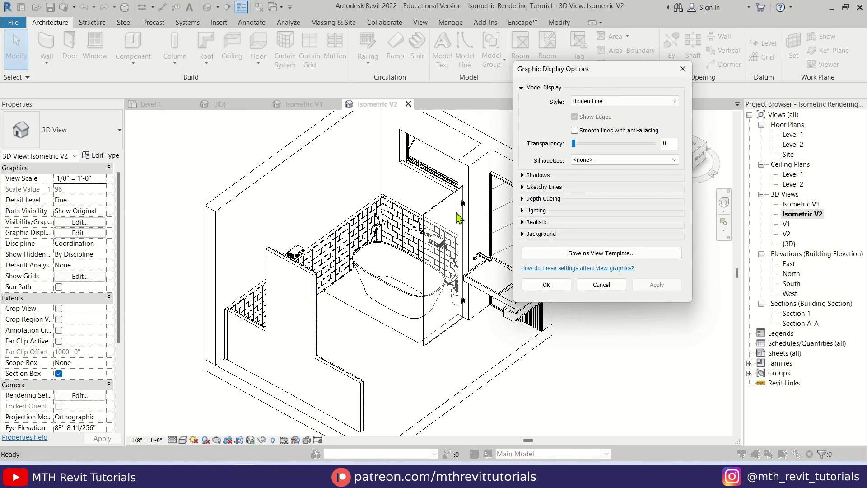
{"action": "left_click", "coordinate": [523, 176]}
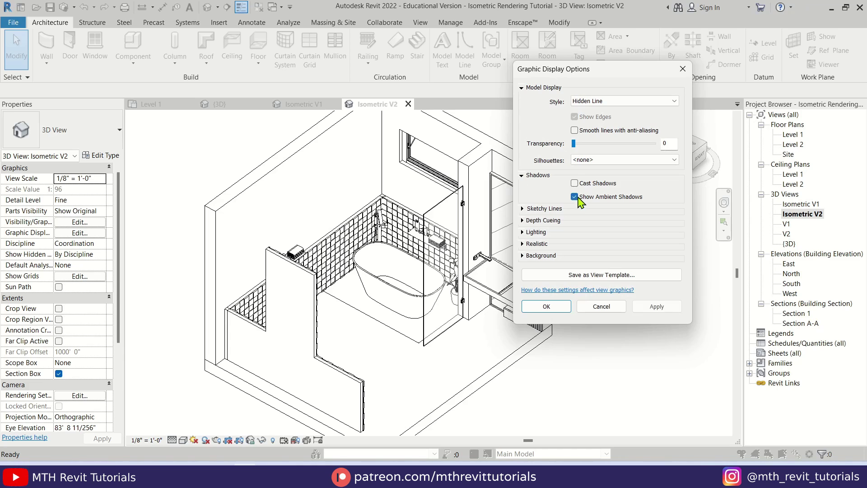
{"action": "left_click", "coordinate": [656, 307]}
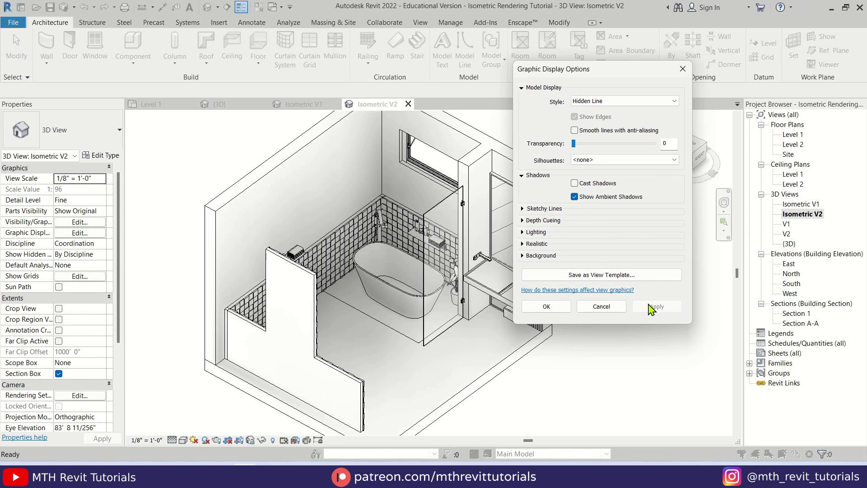
{"action": "left_click", "coordinate": [565, 308]}
{"action": "scroll", "coordinate": [572, 288], "scroll_direction": "down", "scroll_amount": 3}
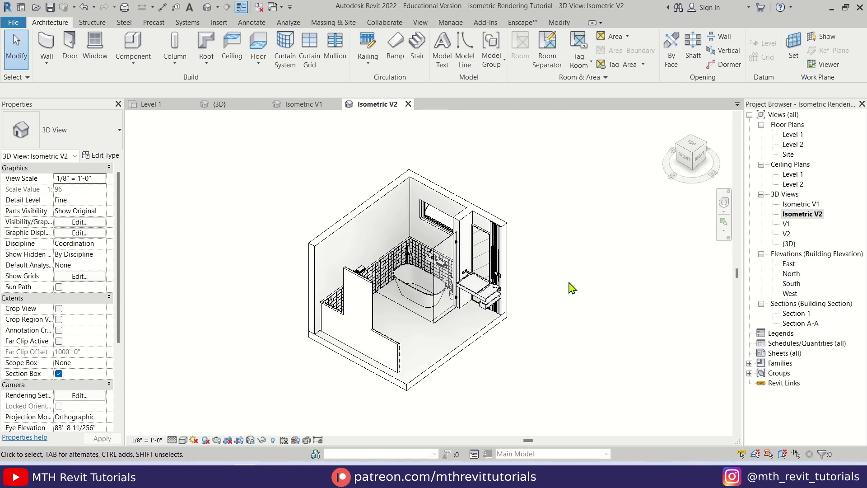
{"action": "middle_click_drag", "start_coordinate": [572, 288], "coordinate": [519, 291]}
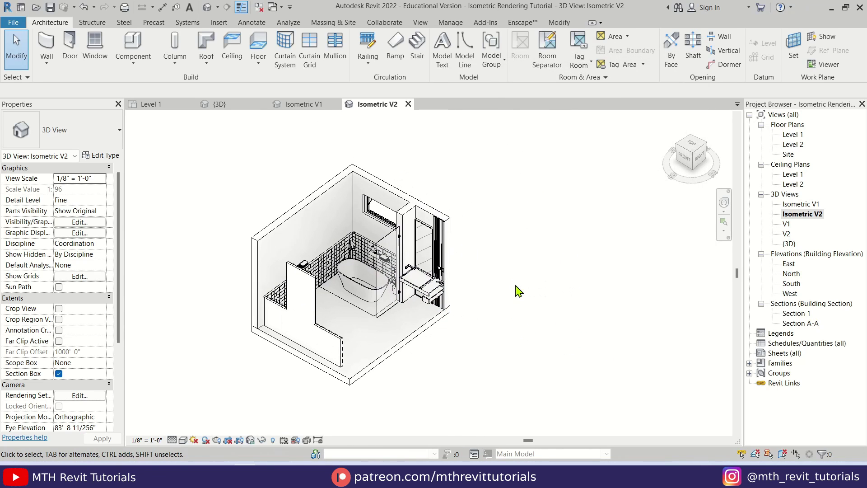
Turn Isometric V2 to the ViewCube's top-front-right corner
{"action": "left_click", "coordinate": [693, 156]}
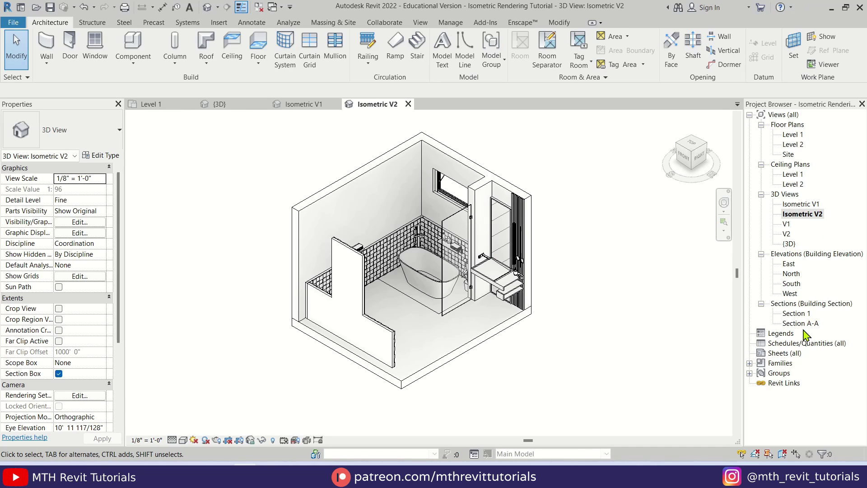
{"action": "left_click", "coordinate": [782, 354]}
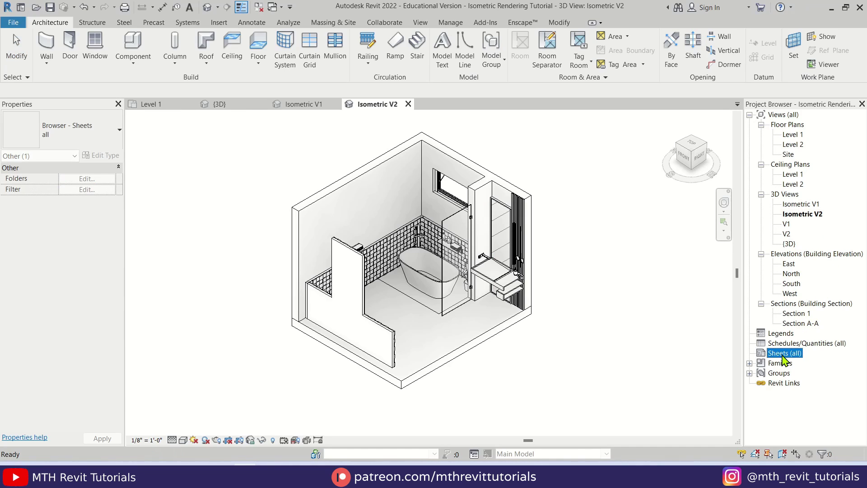
Create a new sheet A102 with the Title_Blocks_A2_Metric title block
{"action": "right_click", "coordinate": [782, 354]}
{"action": "left_click", "coordinate": [809, 365]}
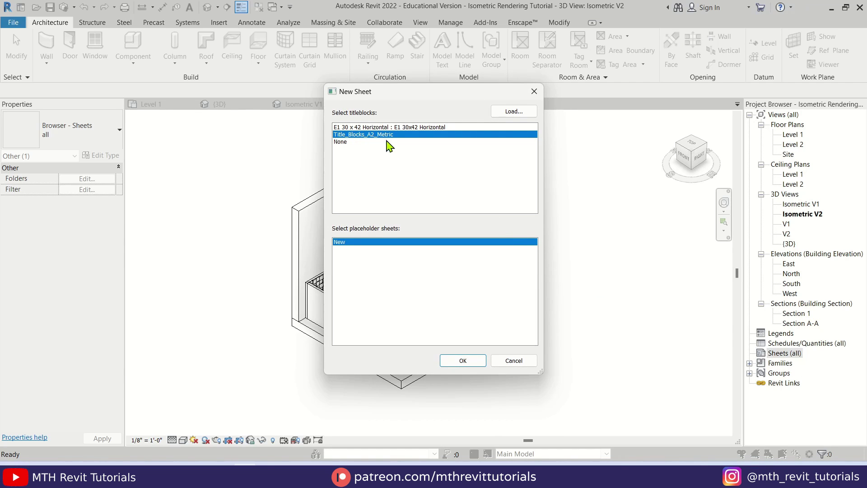
{"action": "left_click", "coordinate": [463, 361]}
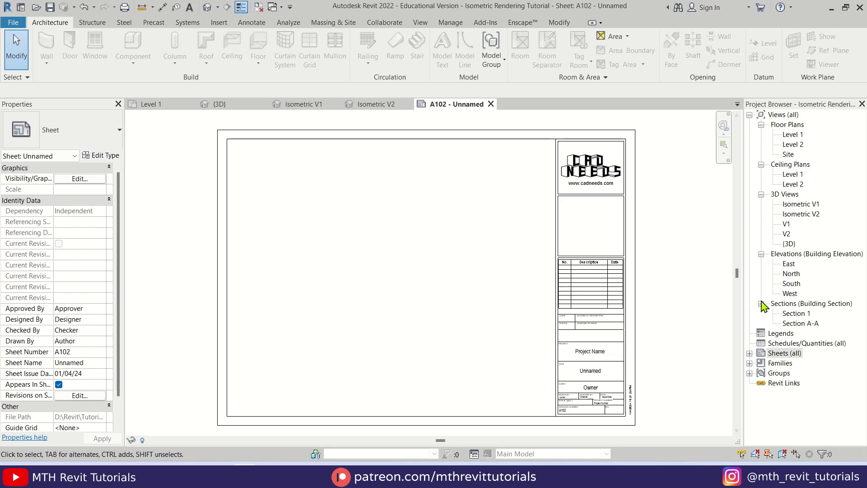
Drop Isometric V1 and Isometric V2 onto sheet A102 side by side
{"action": "left_click_drag", "start_coordinate": [802, 210], "coordinate": [371, 271]}
{"action": "left_click", "coordinate": [348, 256]}
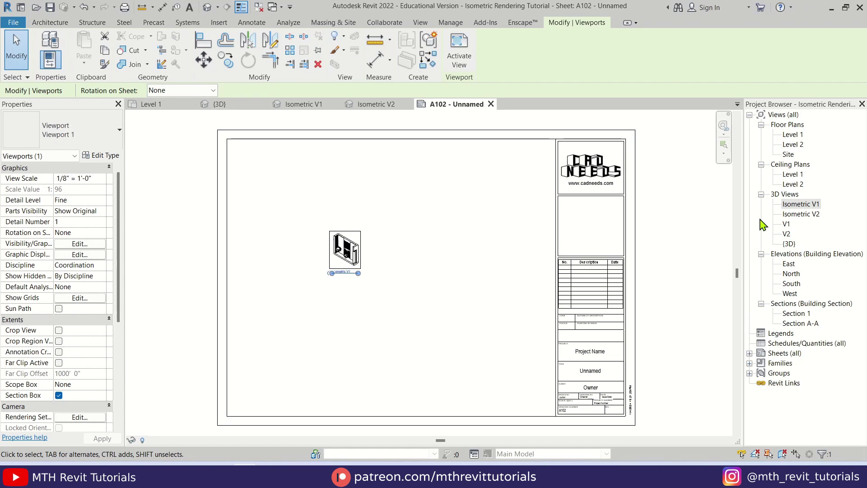
{"action": "left_click_drag", "start_coordinate": [801, 213], "coordinate": [490, 235]}
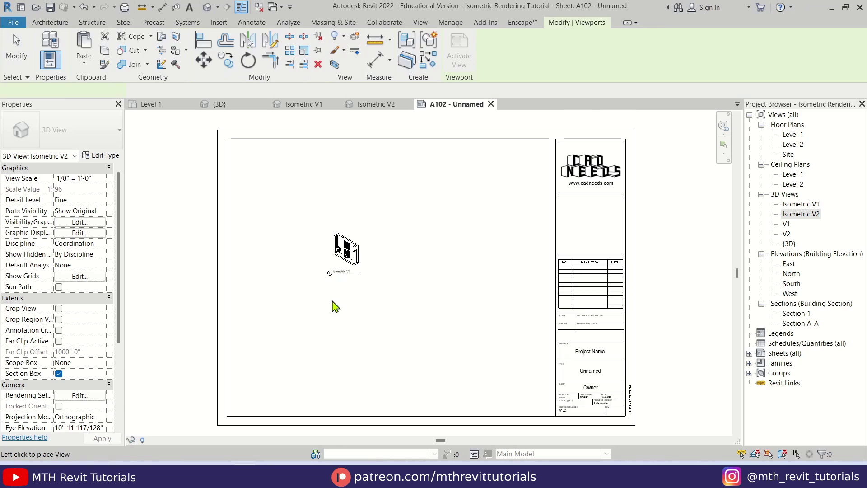
{"action": "left_click", "coordinate": [299, 253]}
{"action": "scroll", "coordinate": [302, 241], "scroll_direction": "up", "scroll_amount": 5}
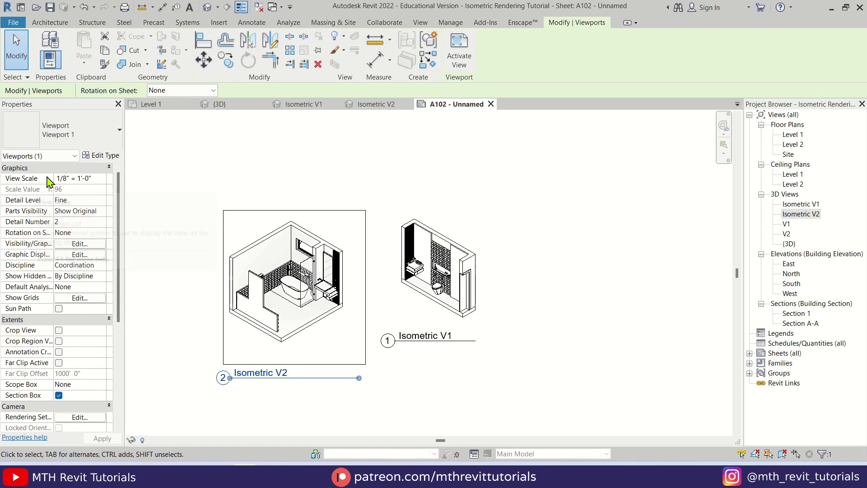
Set the Isometric V2 viewport scale to 3/8" = 1'-0"
{"action": "left_click", "coordinate": [103, 179]}
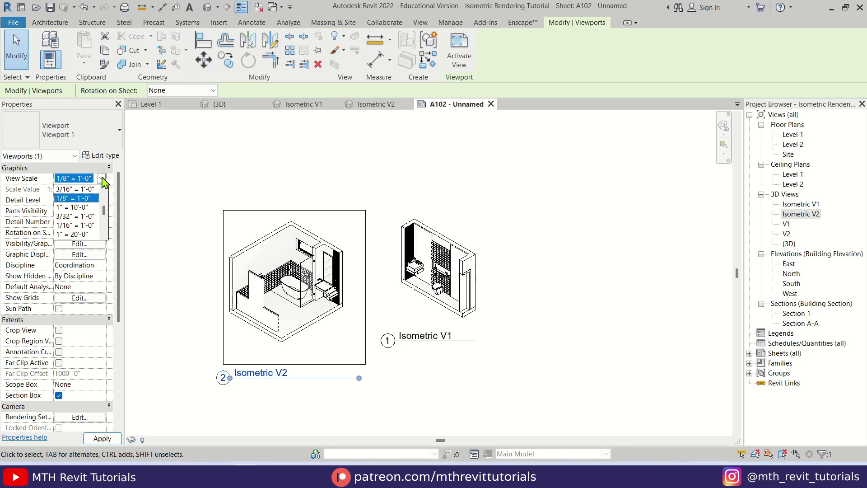
{"action": "scroll", "coordinate": [83, 202], "scroll_direction": "up", "scroll_amount": 1}
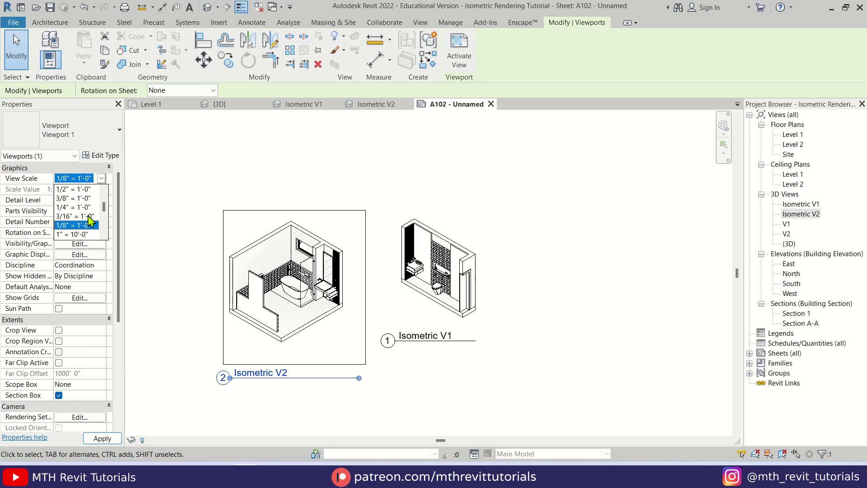
{"action": "left_click", "coordinate": [74, 199]}
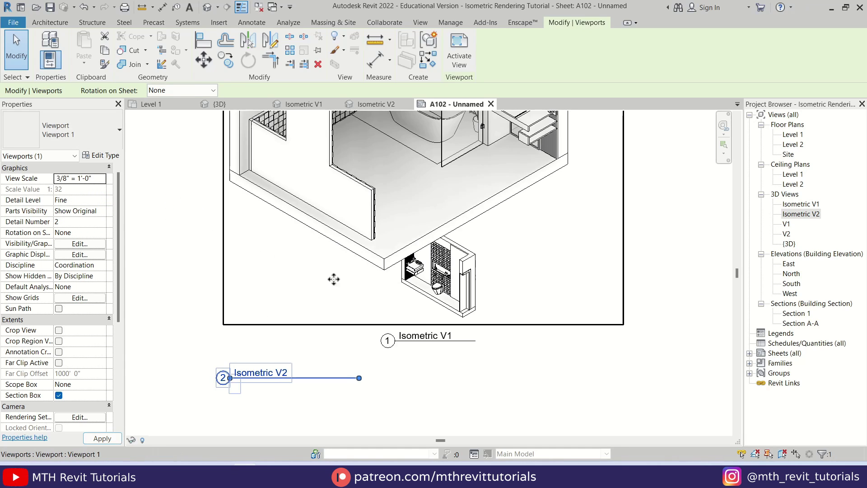
{"action": "scroll", "coordinate": [333, 293], "scroll_direction": "down", "scroll_amount": 4}
Move the Isometric V2 viewport lower on the sheet
{"action": "left_click", "coordinate": [455, 302]}
{"action": "left_click", "coordinate": [358, 248]}
{"action": "left_click_drag", "start_coordinate": [358, 248], "coordinate": [345, 329]}
{"action": "left_click_drag", "start_coordinate": [363, 287], "coordinate": [364, 326]}
Move Isometric V1 up and right, and set its scale to 3/8" = 1'-0"
{"action": "left_click", "coordinate": [386, 294]}
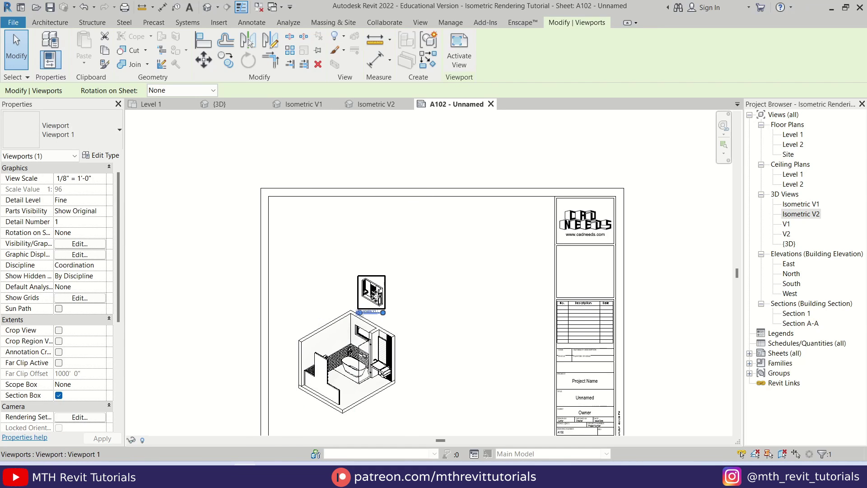
{"action": "scroll", "coordinate": [375, 294], "scroll_direction": "up", "scroll_amount": 3}
{"action": "left_click_drag", "start_coordinate": [372, 288], "coordinate": [464, 239]}
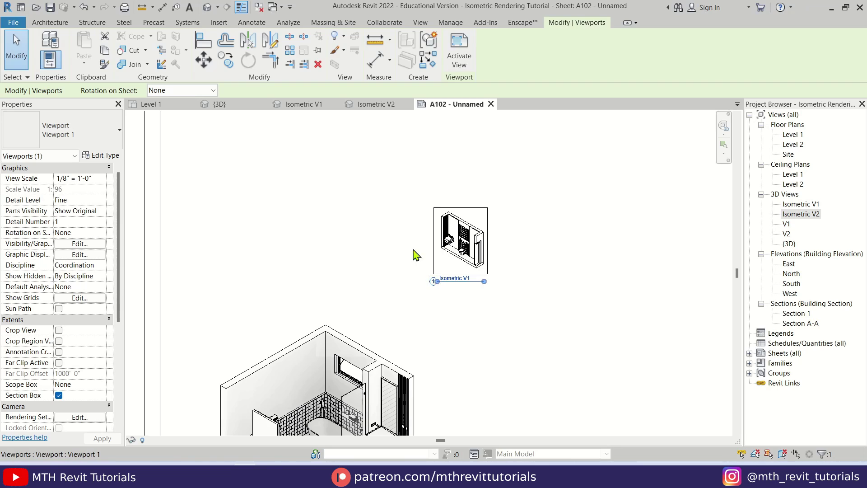
{"action": "left_click", "coordinate": [102, 179]}
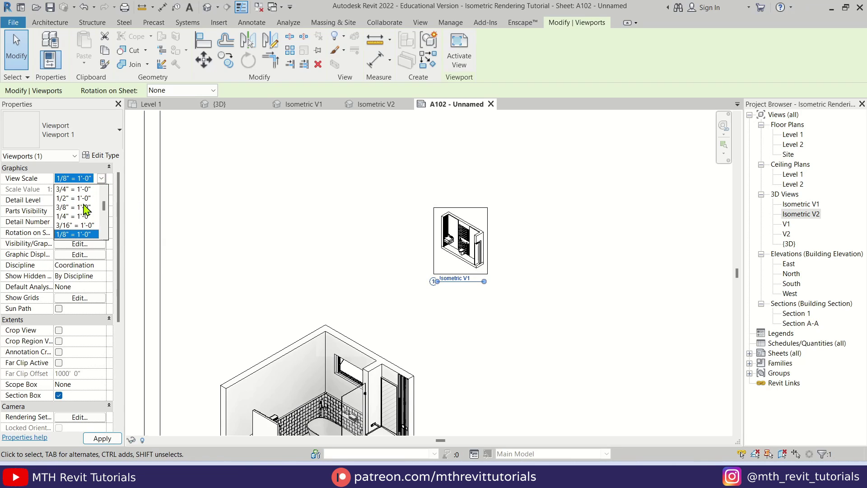
{"action": "scroll", "coordinate": [83, 212], "scroll_direction": "up", "scroll_amount": 2}
{"action": "scroll", "coordinate": [93, 213], "scroll_direction": "down", "scroll_amount": 3}
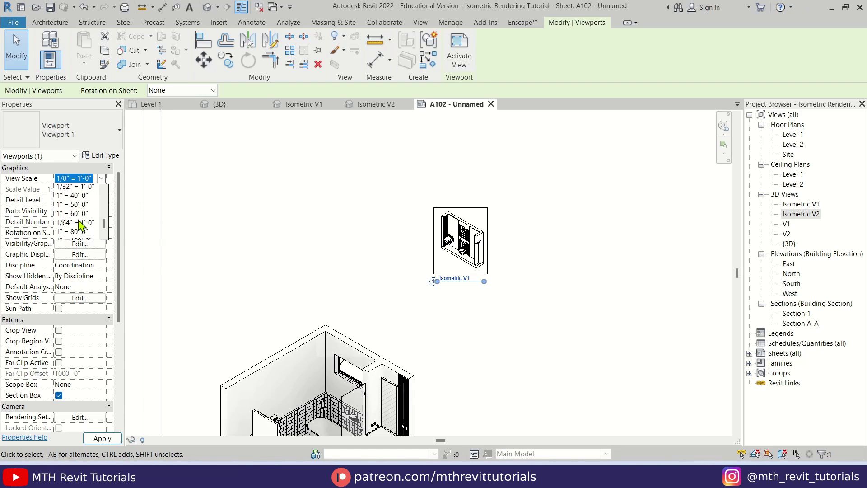
{"action": "left_click", "coordinate": [77, 207]}
Move the upper isometric viewport down the sheet
{"action": "left_click", "coordinate": [354, 219]}
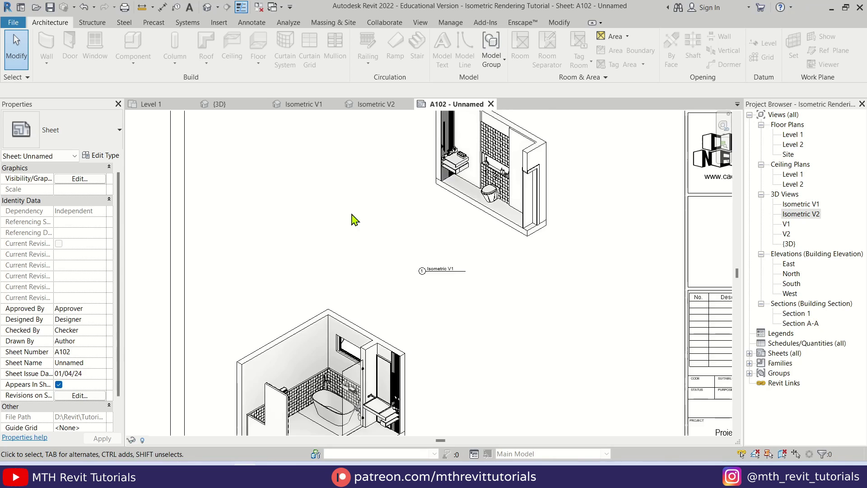
{"action": "scroll", "coordinate": [353, 216], "scroll_direction": "down", "scroll_amount": 5}
{"action": "left_click_drag", "start_coordinate": [399, 189], "coordinate": [405, 276]}
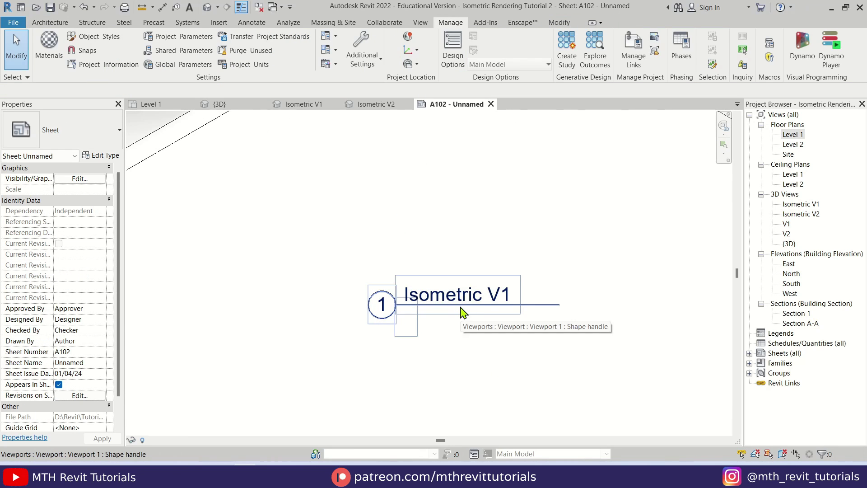
{"action": "scroll", "coordinate": [461, 311], "scroll_direction": "down", "scroll_amount": 4}
Duplicate the Viewport 1 type as Viewport WOT with Title set to <none>
{"action": "left_click_drag", "start_coordinate": [542, 341], "coordinate": [456, 186]}
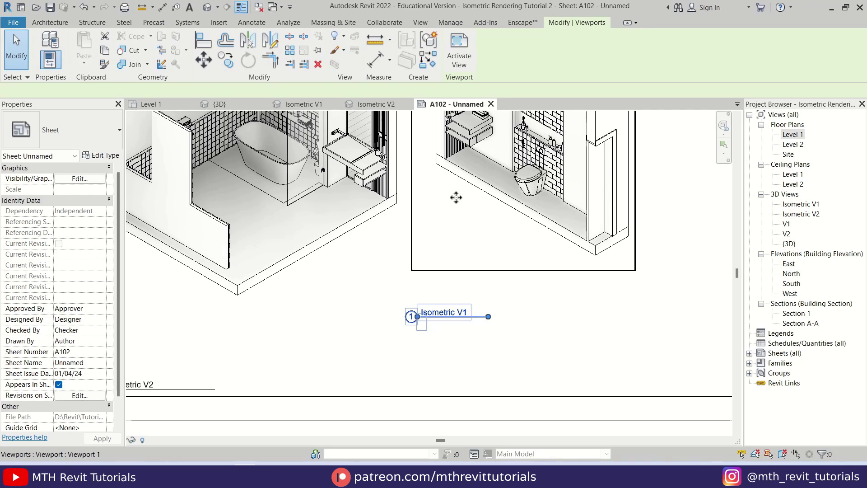
{"action": "left_click", "coordinate": [103, 155]}
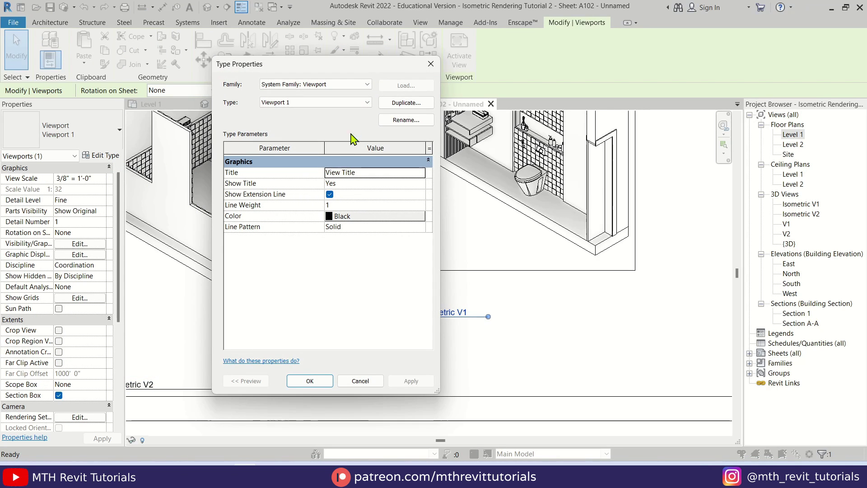
{"action": "left_click", "coordinate": [406, 103]}
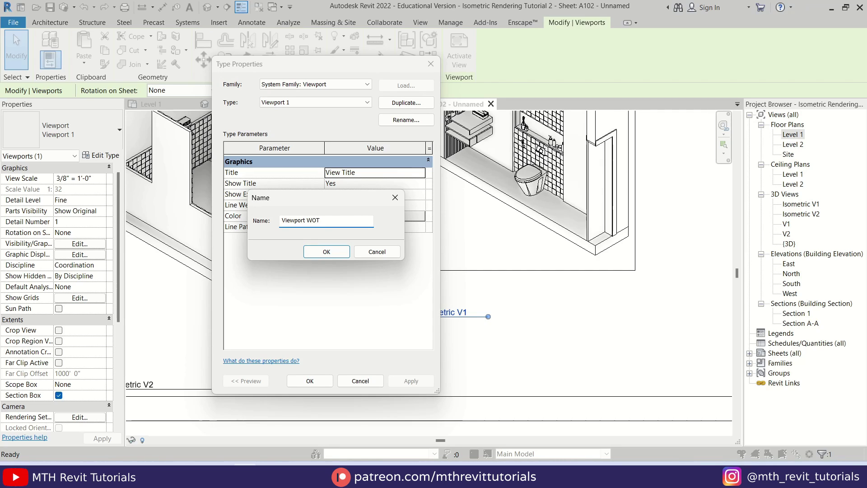
{"action": "left_click", "coordinate": [327, 252]}
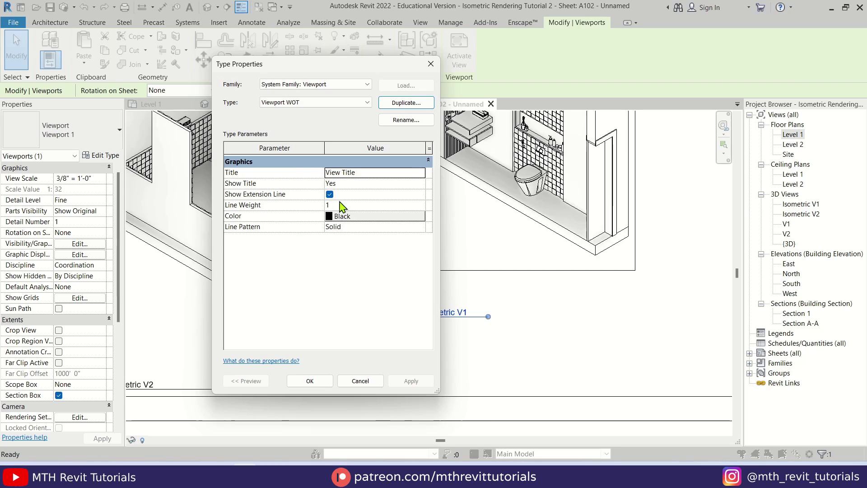
{"action": "left_click", "coordinate": [418, 176]}
{"action": "left_click", "coordinate": [357, 183]}
{"action": "left_click", "coordinate": [310, 381]}
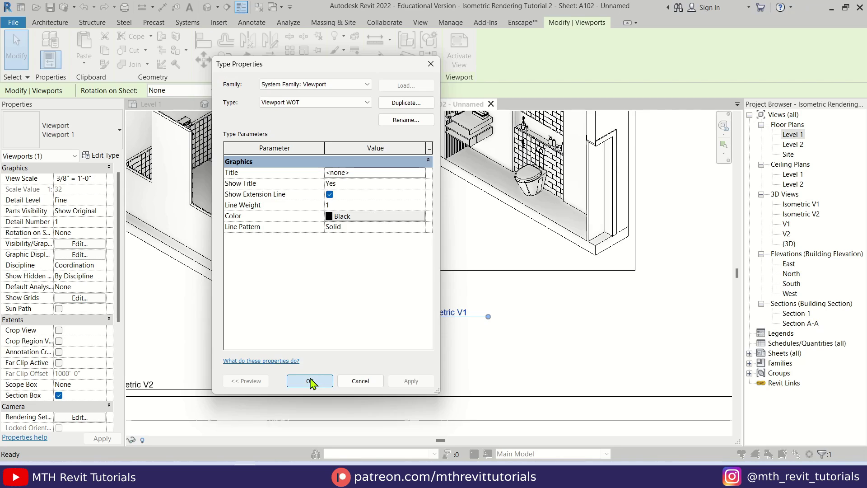
Set Show Title to No in the Viewport WOT type properties
{"action": "scroll", "coordinate": [447, 329], "scroll_direction": "up", "scroll_amount": 4}
{"action": "middle_click_drag", "start_coordinate": [463, 319], "coordinate": [442, 337]}
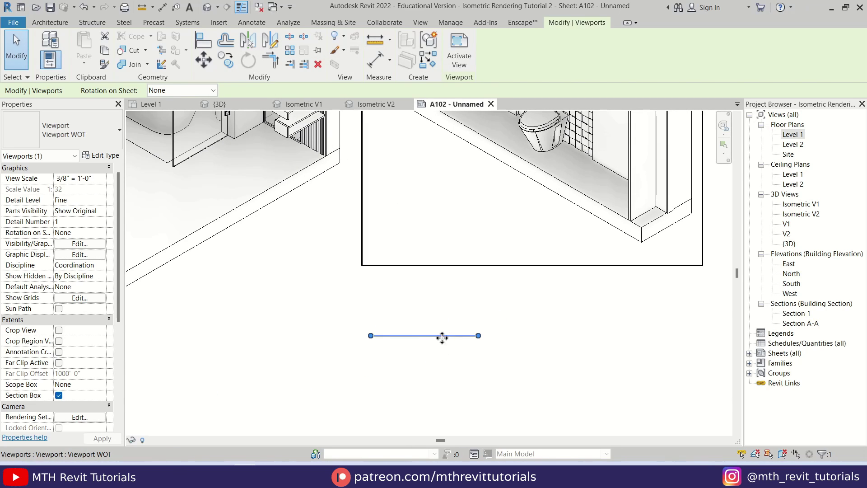
{"action": "left_click", "coordinate": [328, 286]}
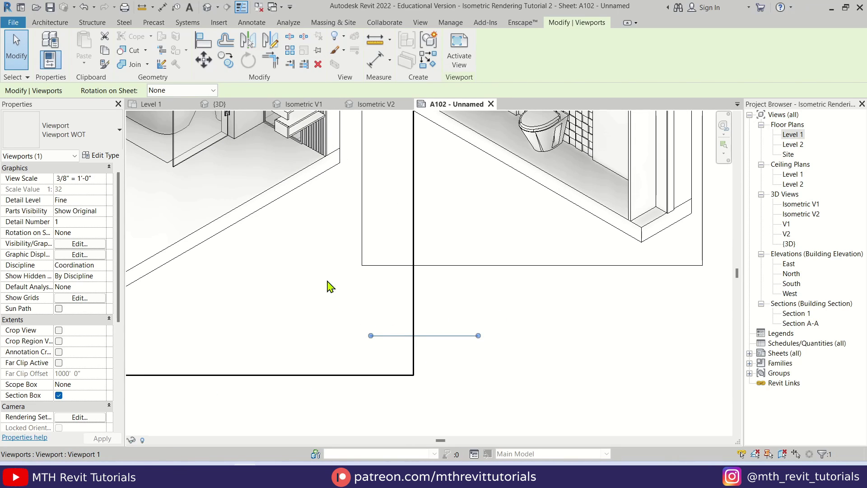
{"action": "left_click", "coordinate": [114, 158]}
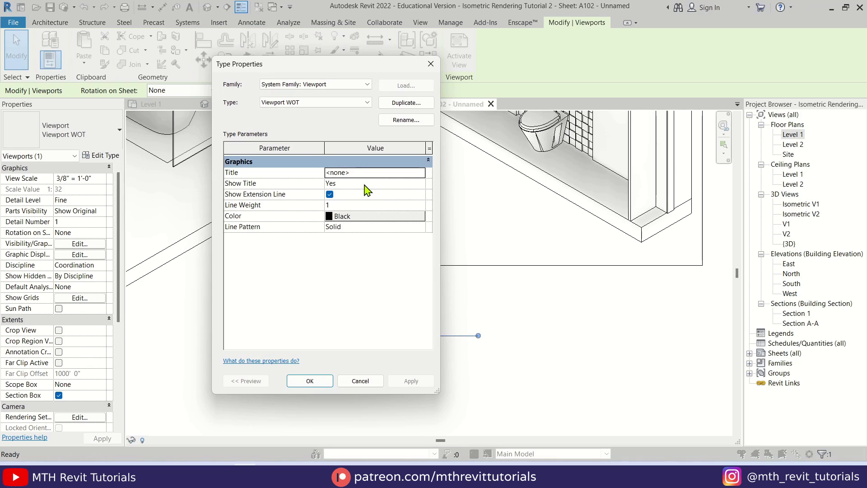
{"action": "left_click", "coordinate": [420, 183]}
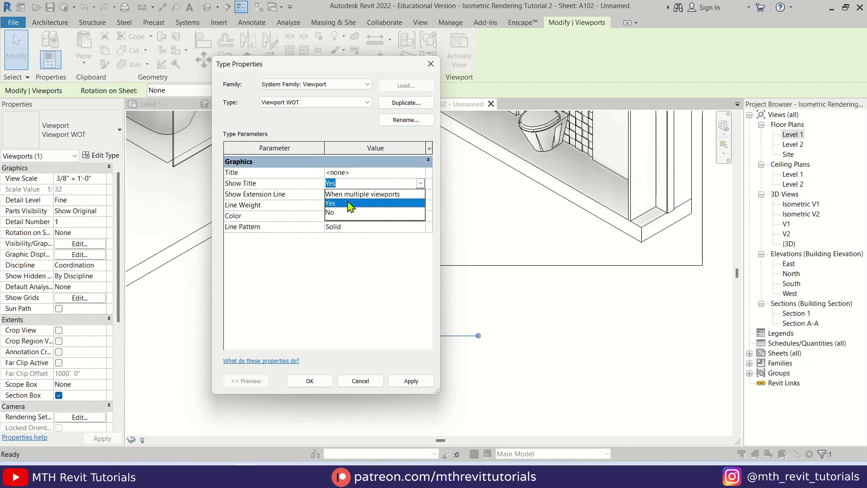
{"action": "left_click", "coordinate": [332, 213]}
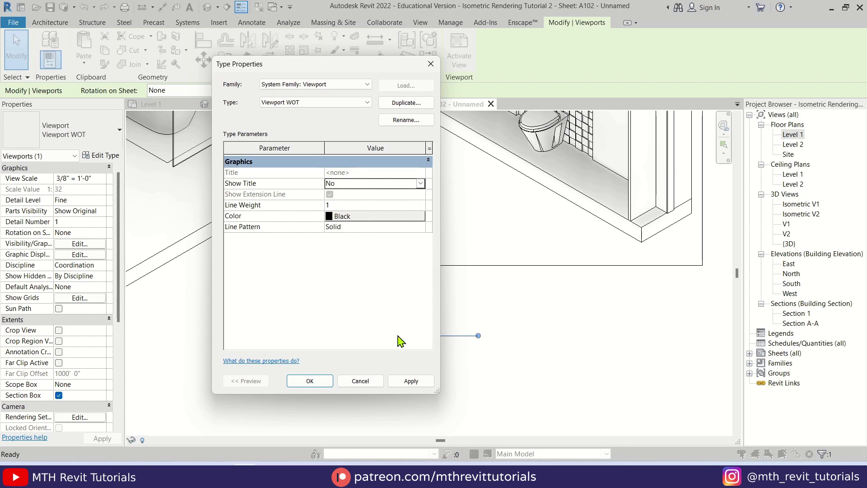
{"action": "left_click", "coordinate": [408, 381]}
{"action": "left_click", "coordinate": [309, 381]}
{"action": "left_click", "coordinate": [401, 355]}
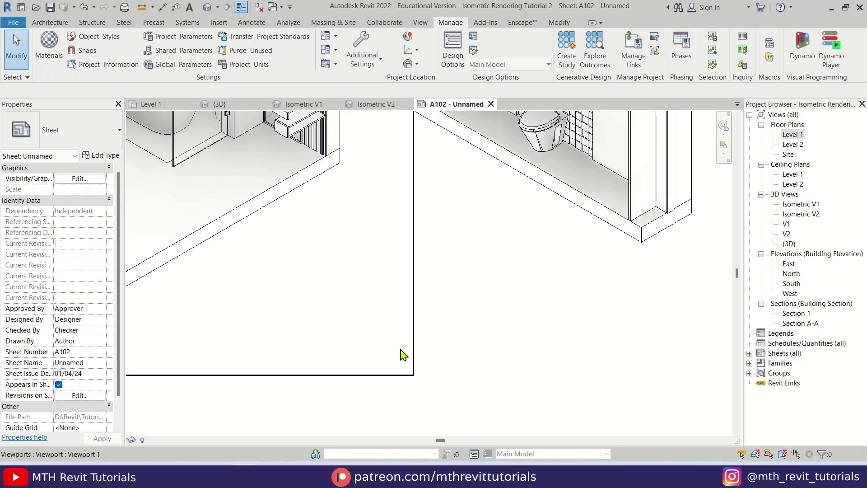
Switch the Isometric V2 viewport to the Viewport WOT type
{"action": "scroll", "coordinate": [407, 352], "scroll_direction": "down", "scroll_amount": 4}
{"action": "left_click", "coordinate": [359, 357]}
{"action": "scroll", "coordinate": [287, 232], "scroll_direction": "up", "scroll_amount": 3}
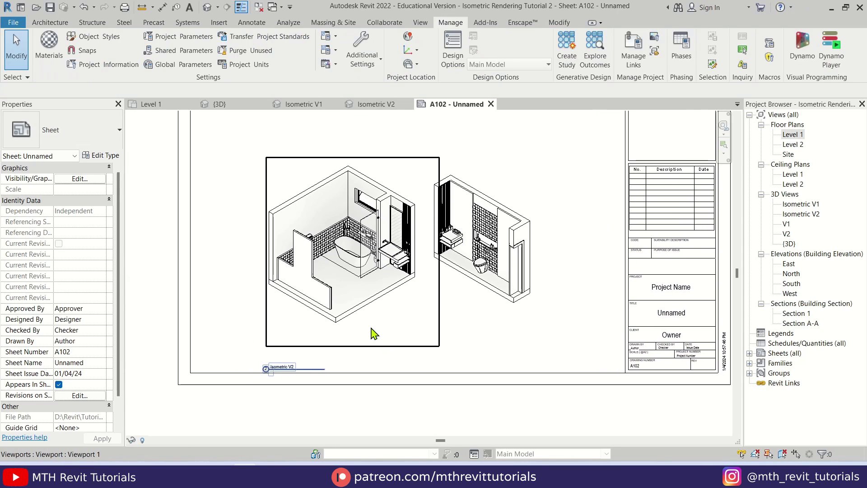
{"action": "left_click", "coordinate": [289, 232]}
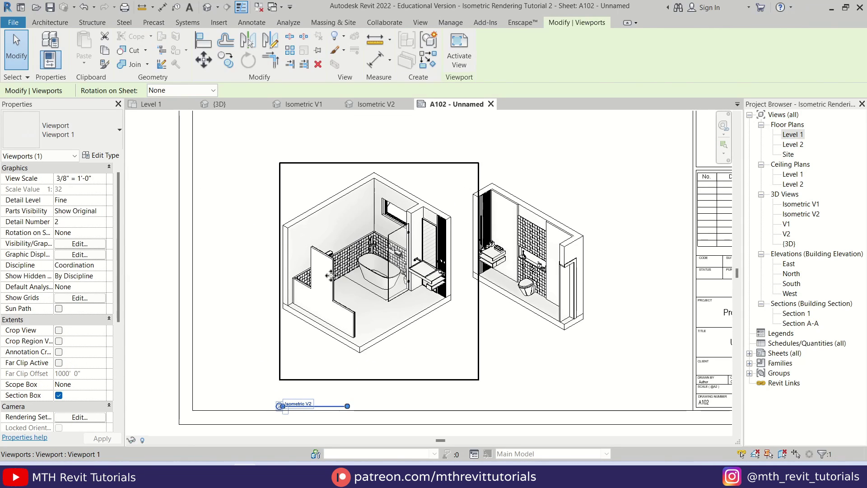
{"action": "left_click", "coordinate": [85, 138]}
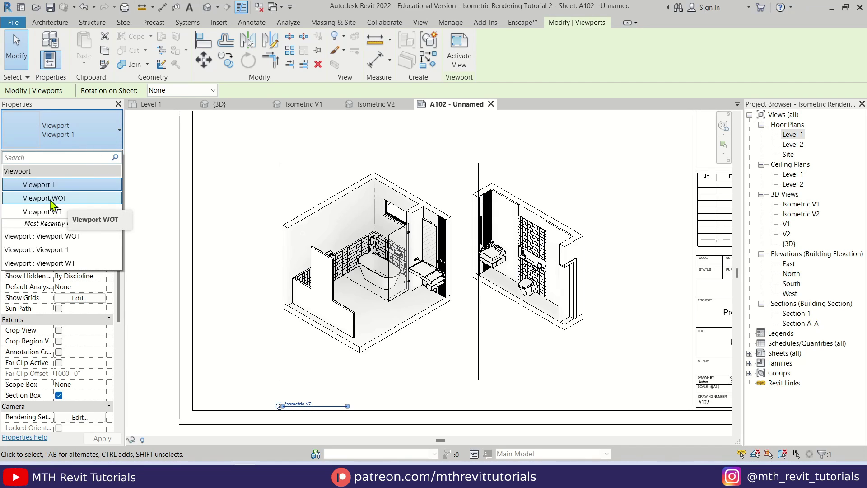
{"action": "left_click", "coordinate": [85, 200]}
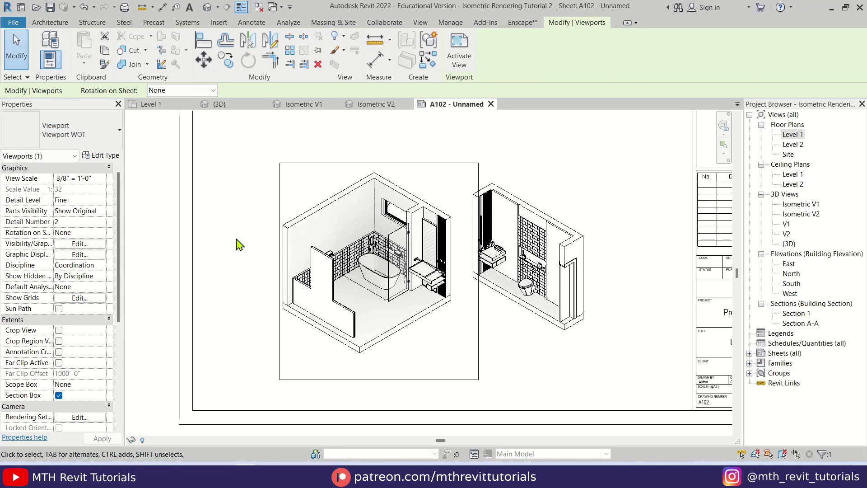
{"action": "key", "text": "Escape"}
Move the right viewport from its wall corner onto the other bathroom's wall
{"action": "middle_click_drag", "start_coordinate": [484, 353], "coordinate": [455, 368]}
{"action": "scroll", "coordinate": [455, 368], "scroll_direction": "down", "scroll_amount": 2}
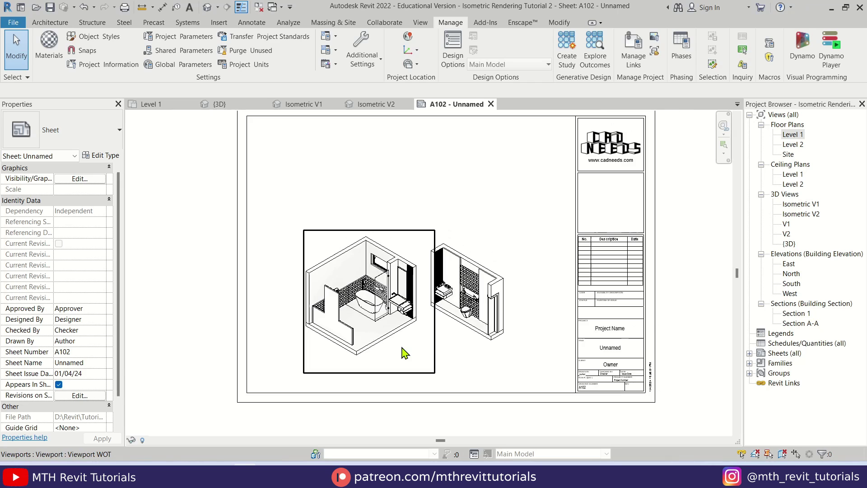
{"action": "scroll", "coordinate": [393, 253], "scroll_direction": "up", "scroll_amount": 6}
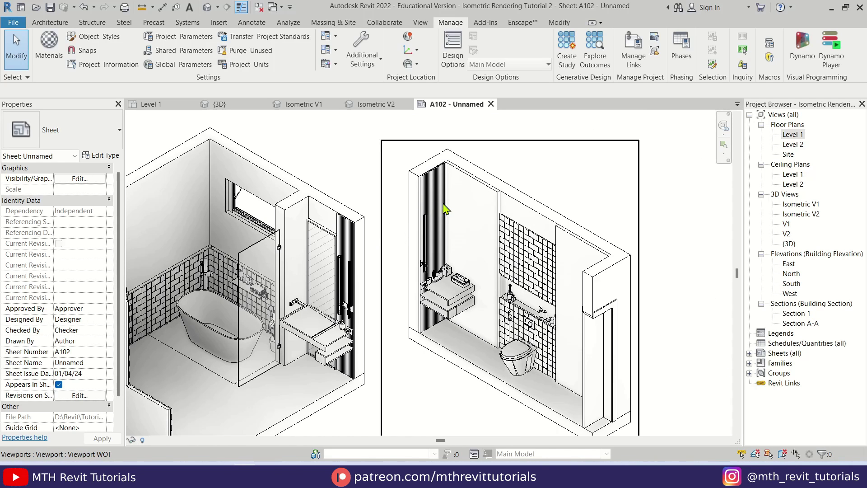
{"action": "scroll", "coordinate": [409, 190], "scroll_direction": "up", "scroll_amount": 5}
{"action": "left_click", "coordinate": [470, 179]}
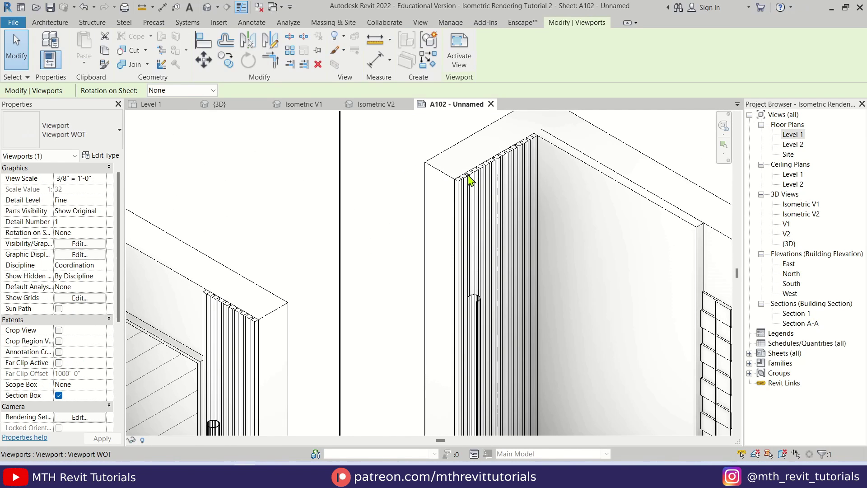
{"action": "left_click", "coordinate": [203, 60]}
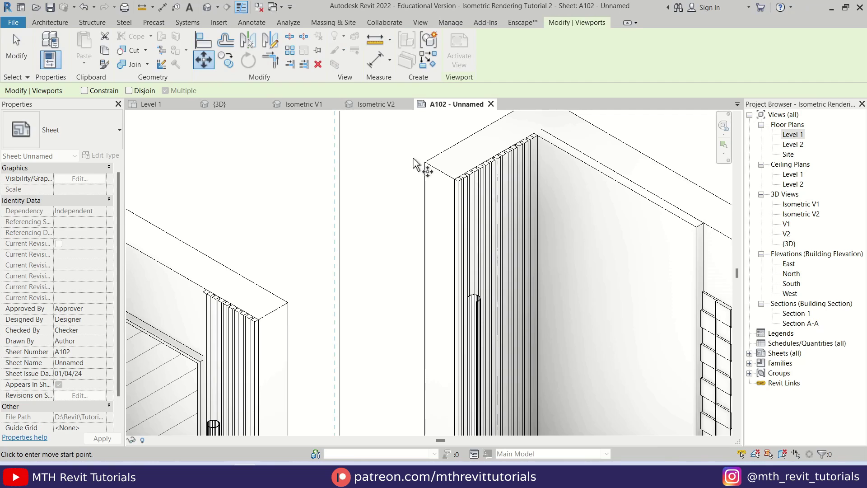
{"action": "left_click", "coordinate": [426, 164]}
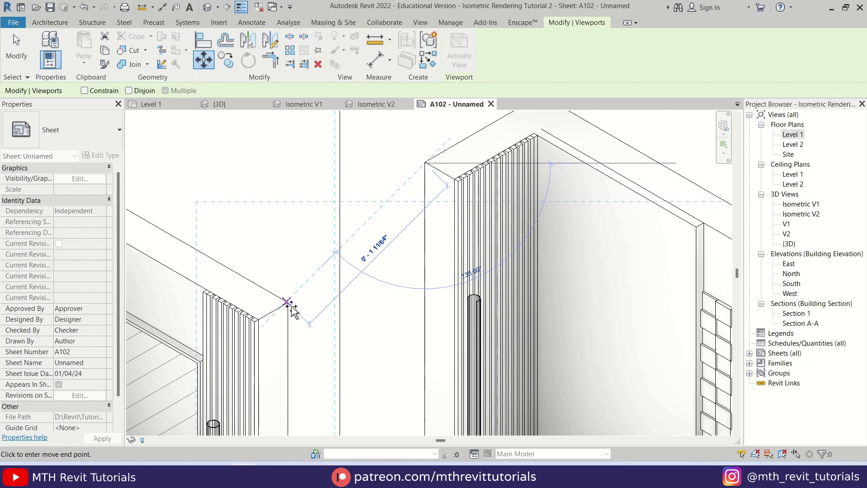
{"action": "left_click", "coordinate": [329, 316]}
Nudge the viewport down until the wall corners align
{"action": "scroll", "coordinate": [289, 304], "scroll_direction": "up", "scroll_amount": 5}
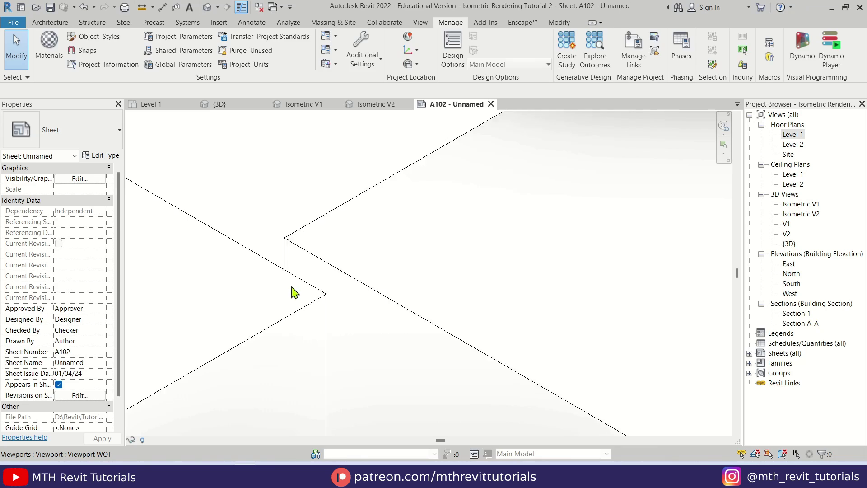
{"action": "key", "text": "Down"}
{"action": "key", "text": "Down"}
{"action": "key", "text": "Down"}
{"action": "key", "text": "Down"}
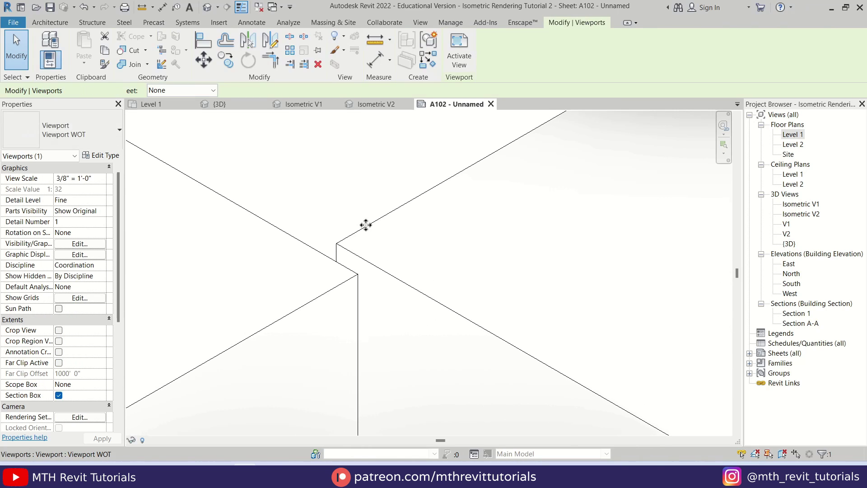
{"action": "key", "text": "Down"}
{"action": "key", "text": "Down"}
{"action": "key", "text": "Down"}
{"action": "key", "text": "Down"}
{"action": "key", "text": "Down"}
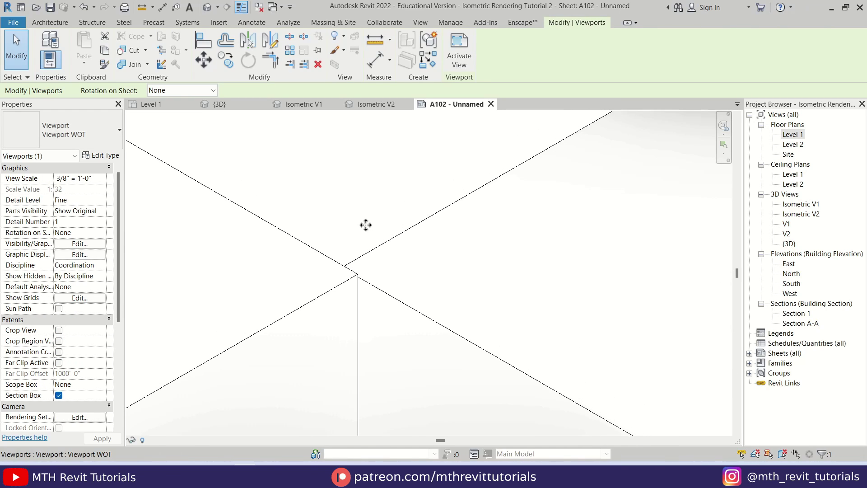
{"action": "left_click_drag", "start_coordinate": [366, 225], "coordinate": [430, 261]}
{"action": "key", "text": "Escape"}
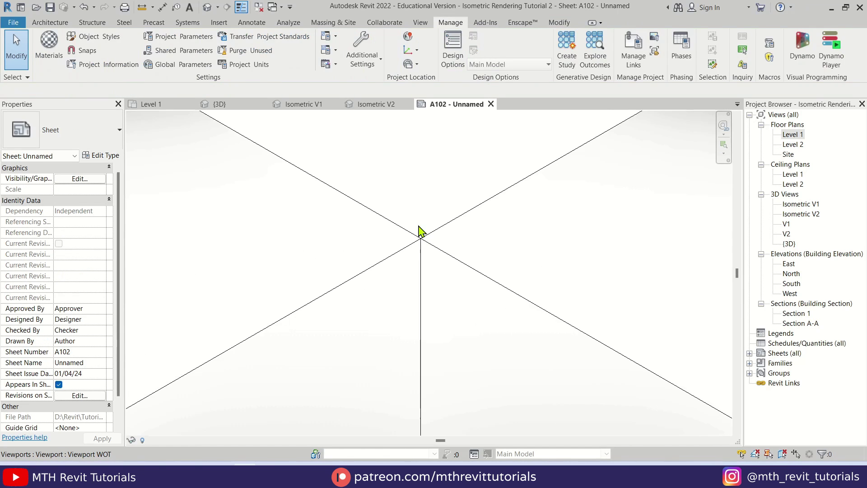
Reposition both joined isometric viewports together on the sheet
{"action": "scroll", "coordinate": [348, 219], "scroll_direction": "down", "scroll_amount": 8}
{"action": "middle_click_drag", "start_coordinate": [415, 354], "coordinate": [480, 373]}
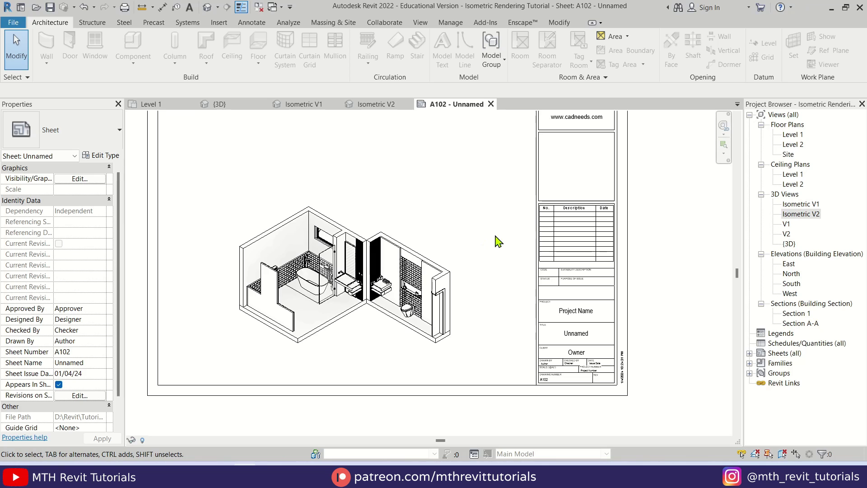
{"action": "left_click_drag", "start_coordinate": [501, 226], "coordinate": [316, 300]}
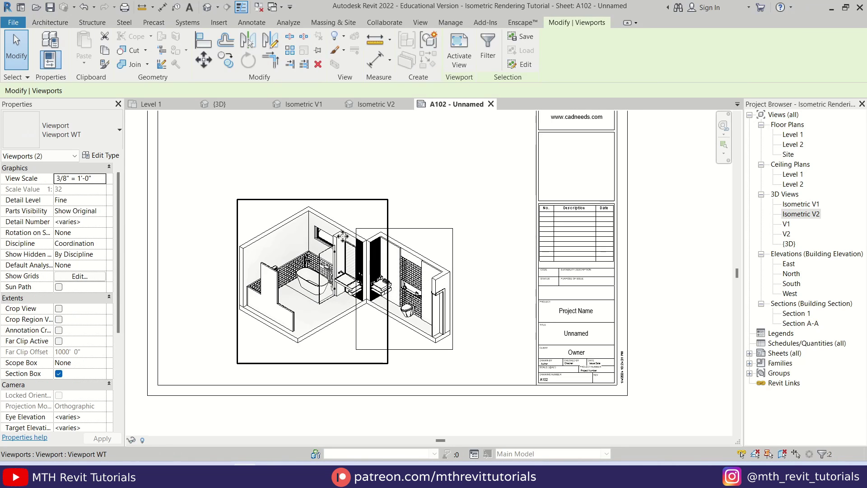
{"action": "left_click_drag", "start_coordinate": [357, 243], "coordinate": [367, 253]}
{"action": "key", "text": "Escape"}
{"action": "scroll", "coordinate": [398, 325], "scroll_direction": "down", "scroll_amount": 3}
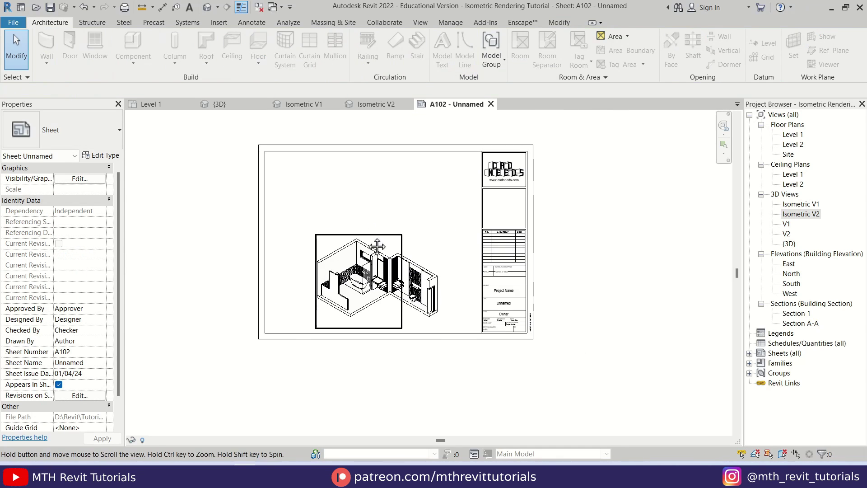
{"action": "scroll", "coordinate": [344, 217], "scroll_direction": "up", "scroll_amount": 2}
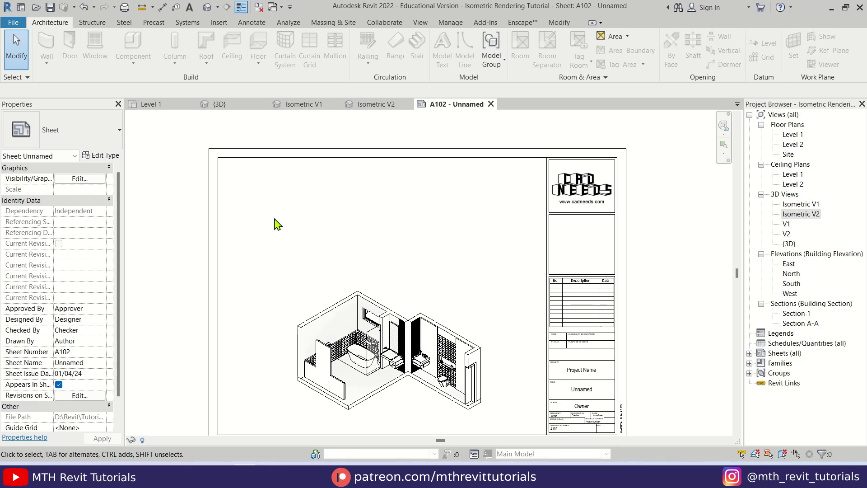
{"action": "scroll", "coordinate": [407, 229], "scroll_direction": "up", "scroll_amount": 1}
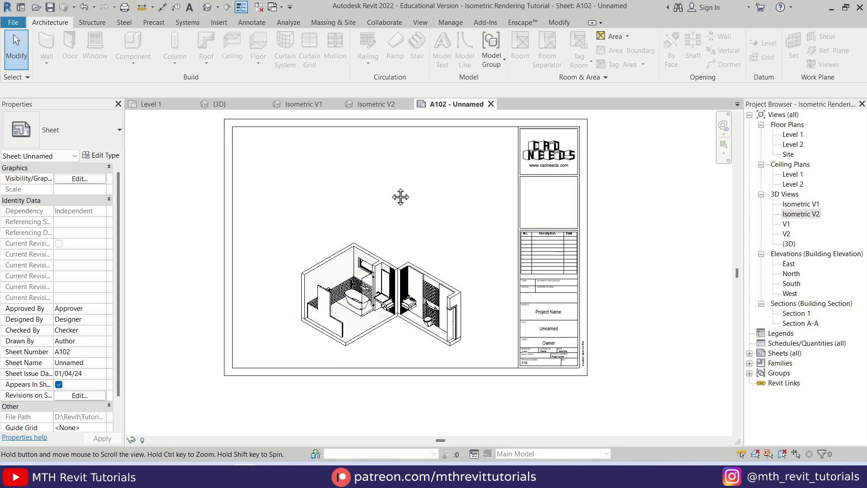
{"action": "scroll", "coordinate": [369, 391], "scroll_direction": "up", "scroll_amount": 3}
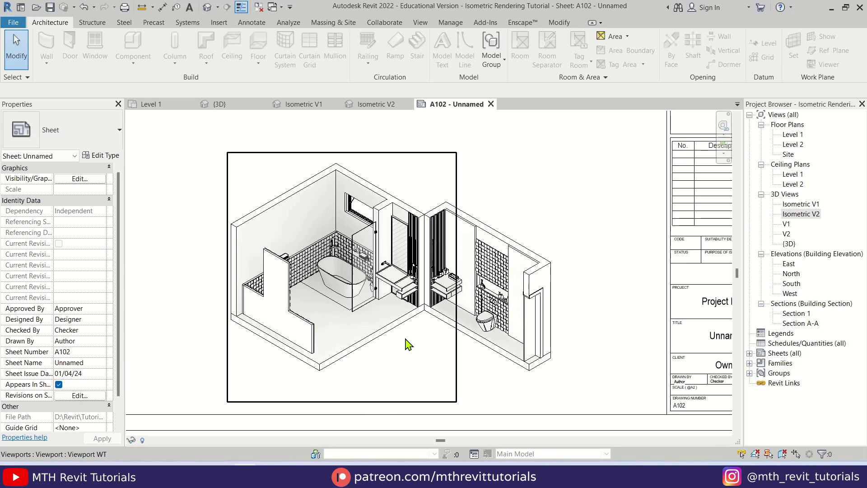
Start a Start-End-Radius Arc detail line in the <Overhead> line style
{"action": "left_click", "coordinate": [253, 22]}
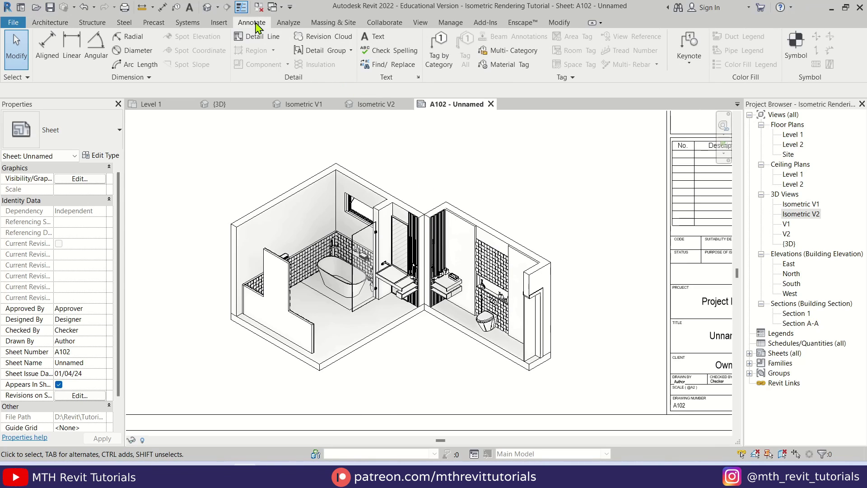
{"action": "left_click", "coordinate": [254, 37]}
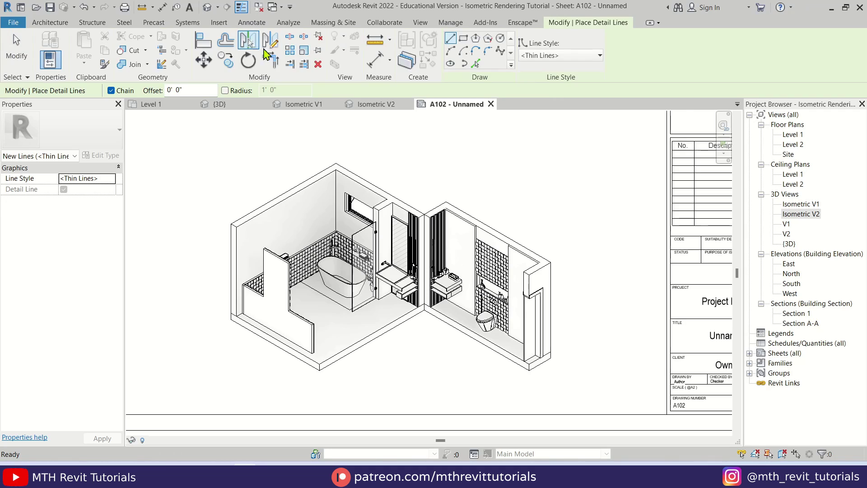
{"action": "left_click", "coordinate": [450, 51]}
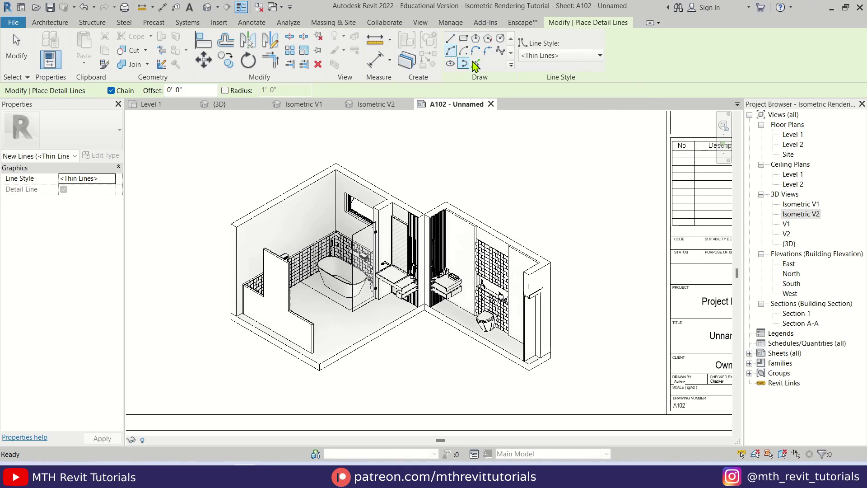
{"action": "left_click", "coordinate": [599, 55]}
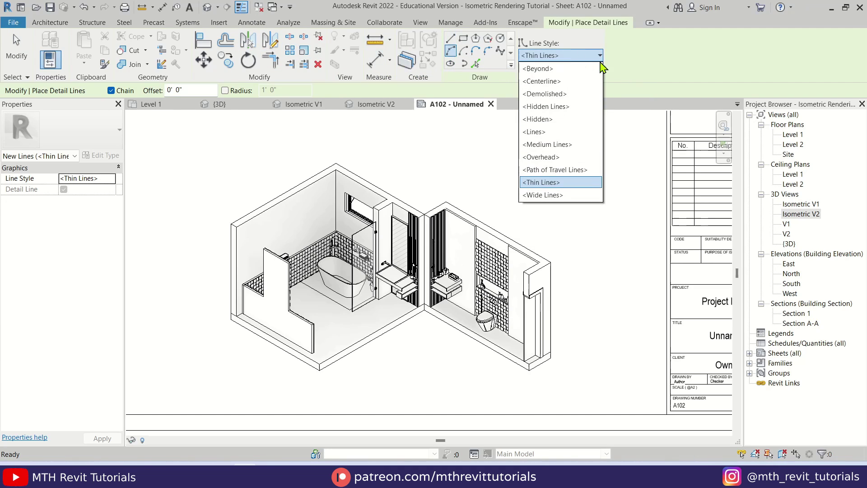
{"action": "left_click", "coordinate": [562, 157]}
Draw the first arc between the bottom and right floor corners, bulging below
{"action": "scroll", "coordinate": [318, 375], "scroll_direction": "up", "scroll_amount": 5}
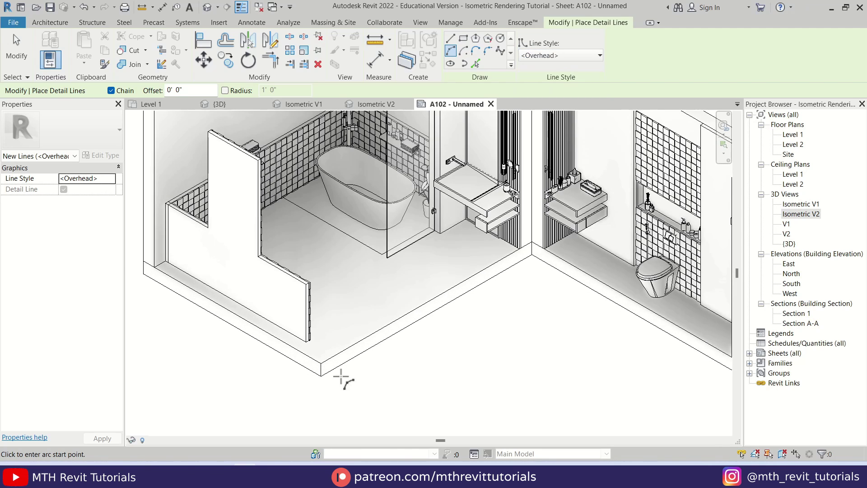
{"action": "left_click", "coordinate": [315, 375]}
{"action": "scroll", "coordinate": [339, 362], "scroll_direction": "down", "scroll_amount": 5}
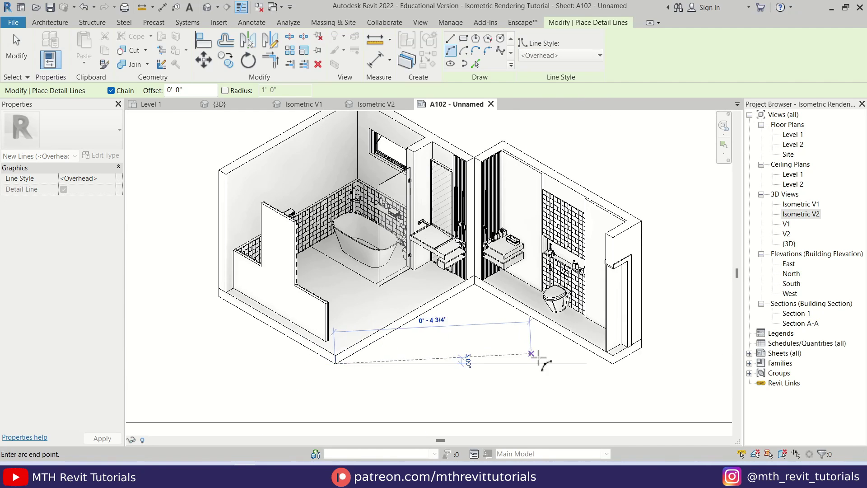
{"action": "scroll", "coordinate": [542, 357], "scroll_direction": "up", "scroll_amount": 5}
{"action": "left_click", "coordinate": [690, 356]}
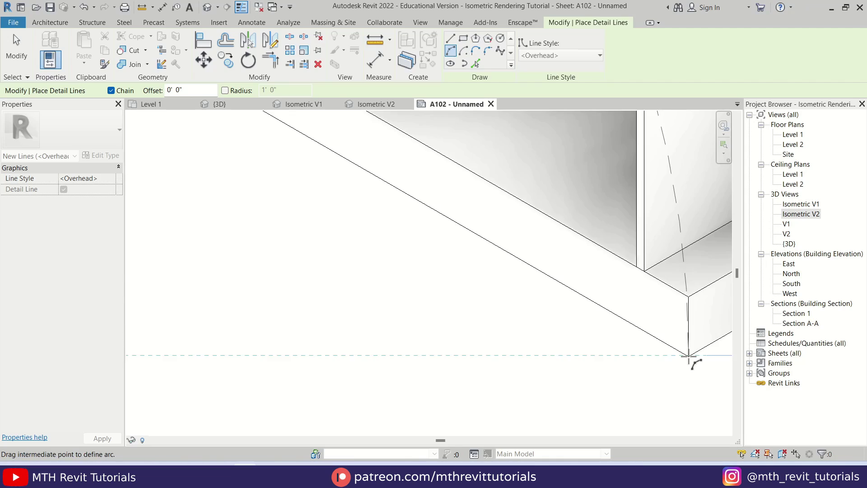
{"action": "scroll", "coordinate": [542, 353], "scroll_direction": "down", "scroll_amount": 5}
{"action": "left_click", "coordinate": [460, 350]}
Draw the second arc from the right wall top to the left wall corner
{"action": "scroll", "coordinate": [571, 245], "scroll_direction": "up", "scroll_amount": 6}
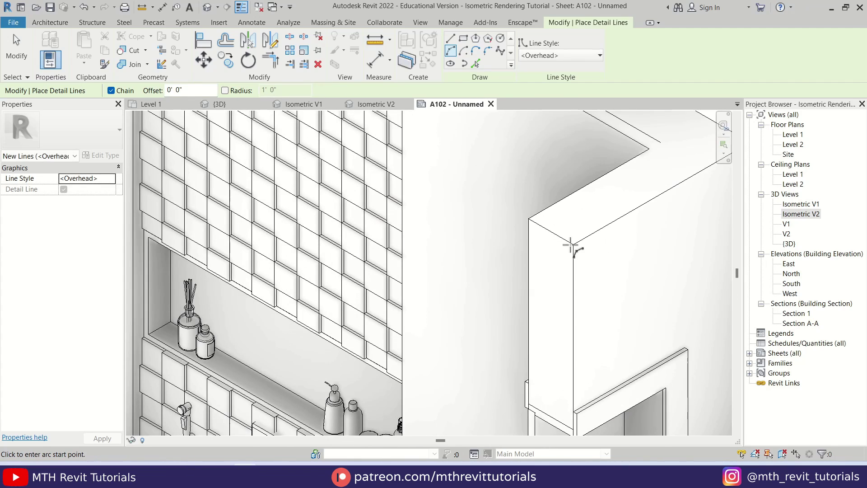
{"action": "left_click", "coordinate": [572, 244]}
{"action": "scroll", "coordinate": [601, 242], "scroll_direction": "down", "scroll_amount": 5}
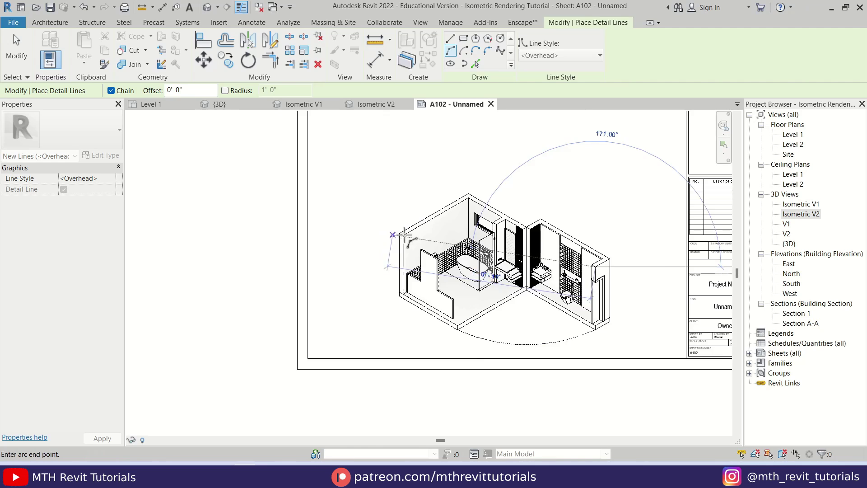
{"action": "scroll", "coordinate": [406, 237], "scroll_direction": "up", "scroll_amount": 6}
{"action": "scroll", "coordinate": [402, 236], "scroll_direction": "up", "scroll_amount": 4}
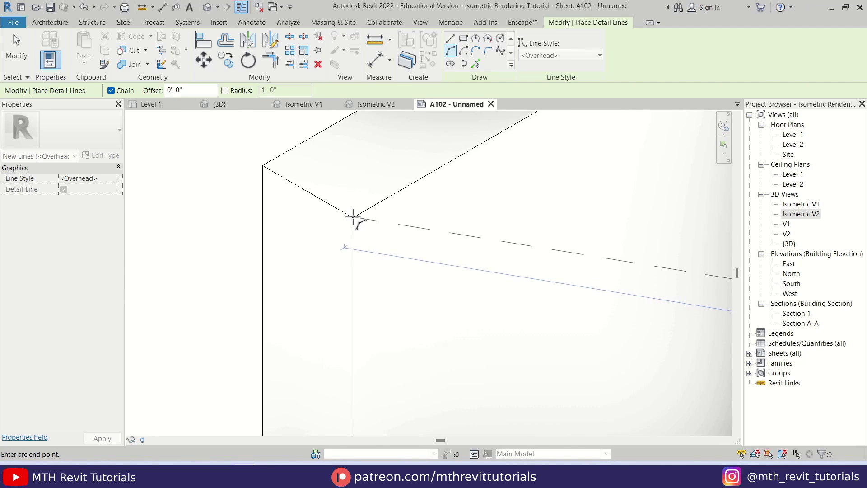
{"action": "left_click", "coordinate": [354, 219]}
{"action": "scroll", "coordinate": [354, 220], "scroll_direction": "down", "scroll_amount": 6}
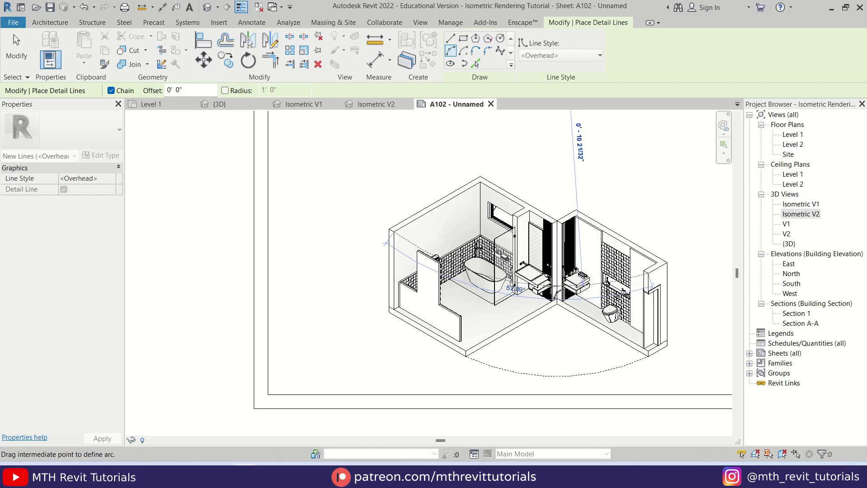
{"action": "left_click", "coordinate": [583, 283]}
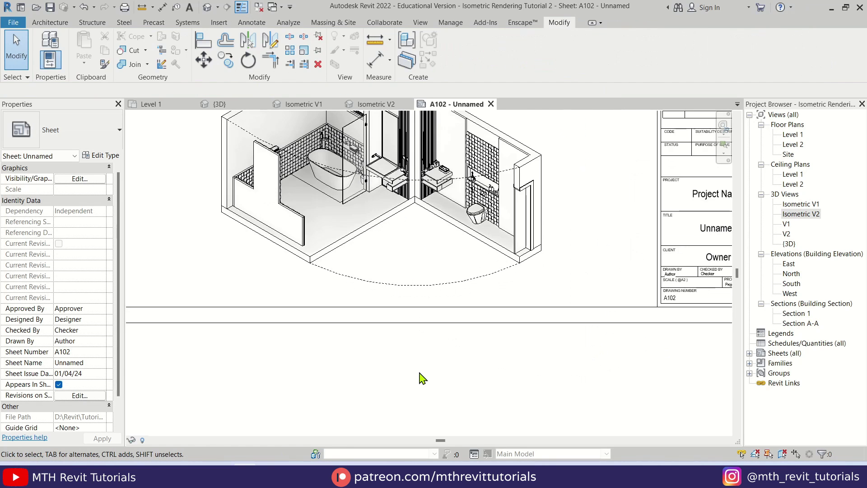
{"action": "scroll", "coordinate": [420, 343], "scroll_direction": "up", "scroll_amount": 5}
{"action": "middle_click_drag", "start_coordinate": [414, 326], "coordinate": [403, 398]}
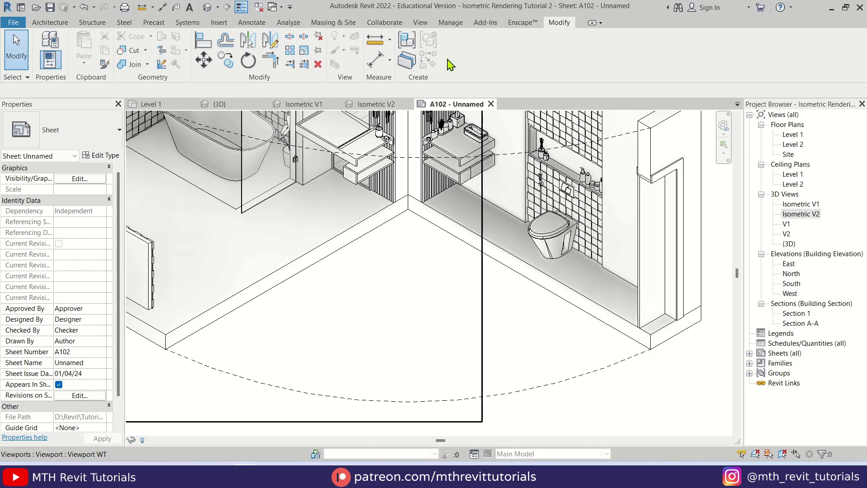
{"action": "left_click", "coordinate": [451, 23]}
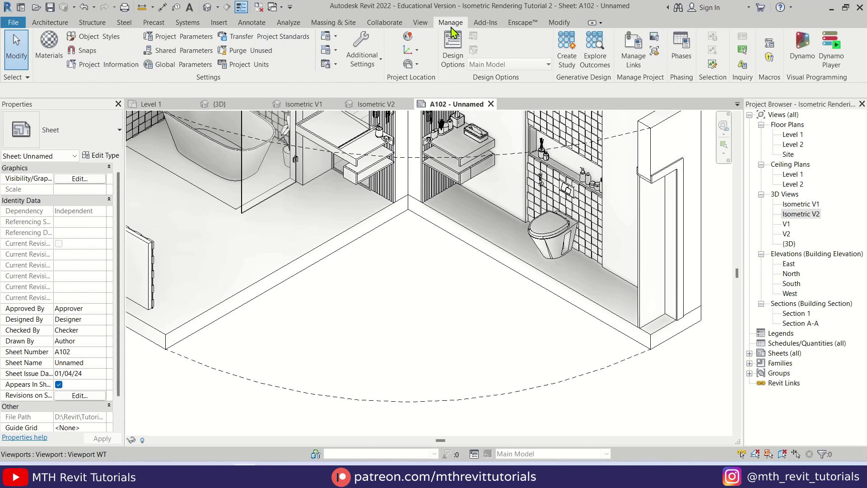
Create the New Dashed Line pattern as a 5mm dash followed by a space
{"action": "left_click", "coordinate": [378, 58]}
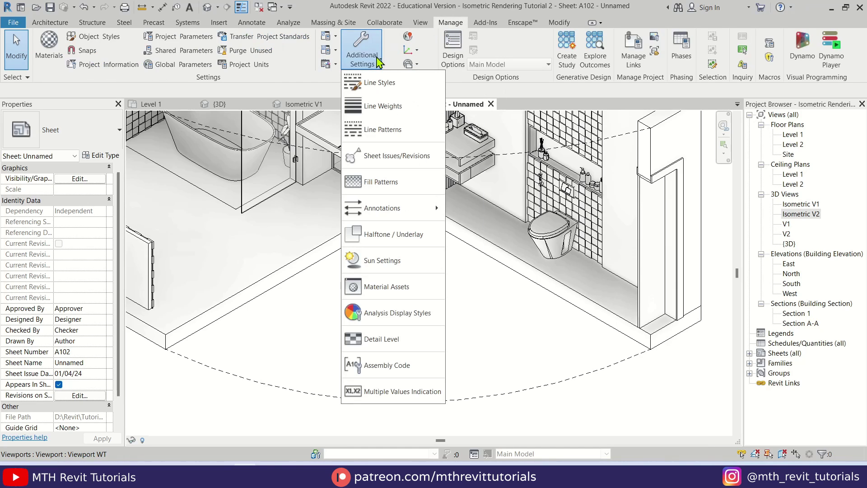
{"action": "left_click", "coordinate": [393, 131]}
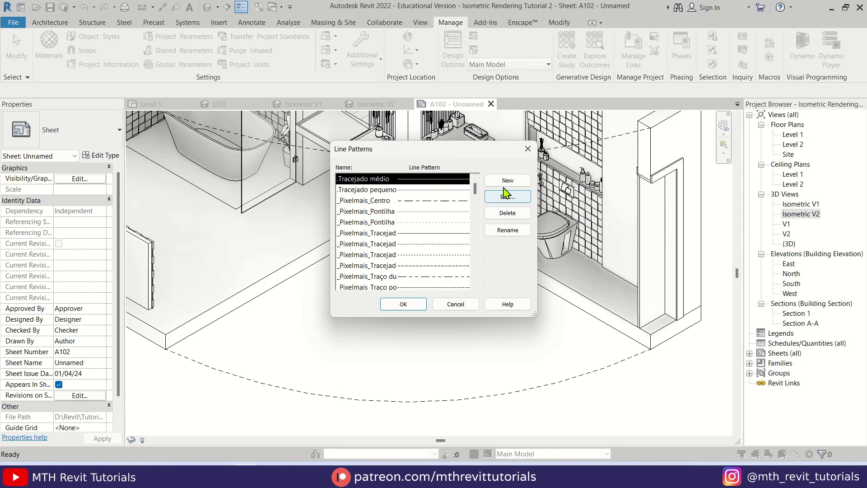
{"action": "left_click", "coordinate": [518, 187]}
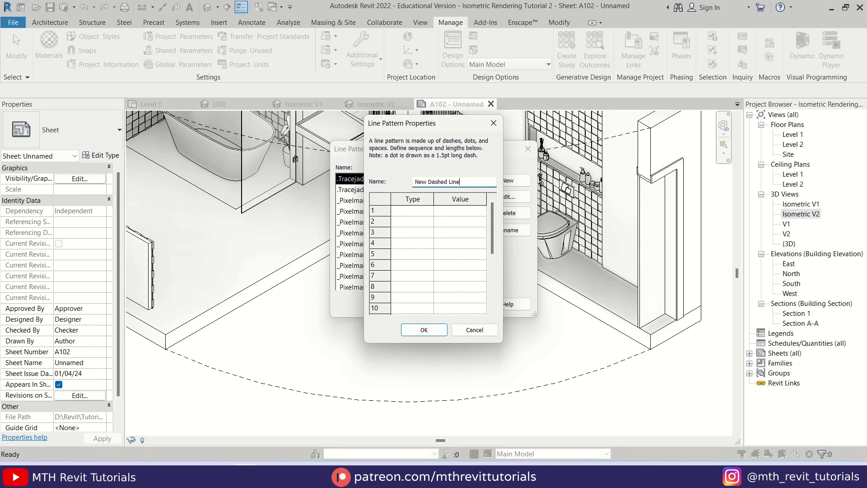
{"action": "left_click", "coordinate": [425, 213]}
{"action": "left_click", "coordinate": [428, 211]}
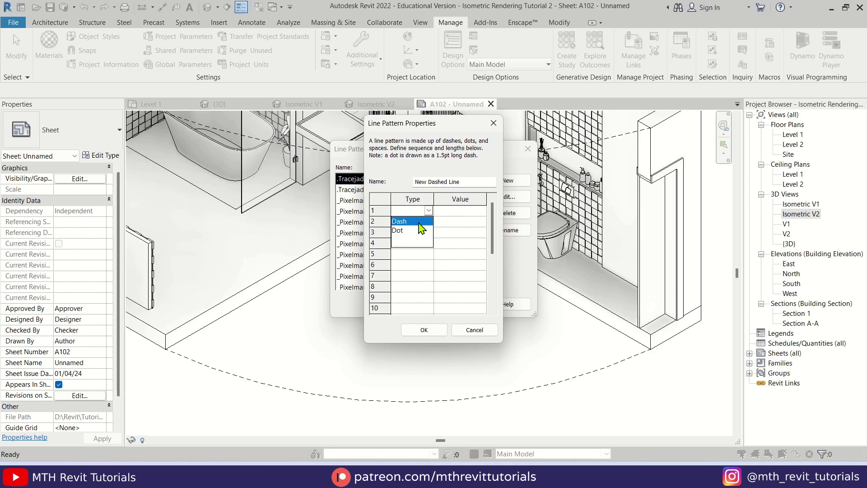
{"action": "left_click", "coordinate": [419, 222]}
{"action": "left_click", "coordinate": [458, 212]}
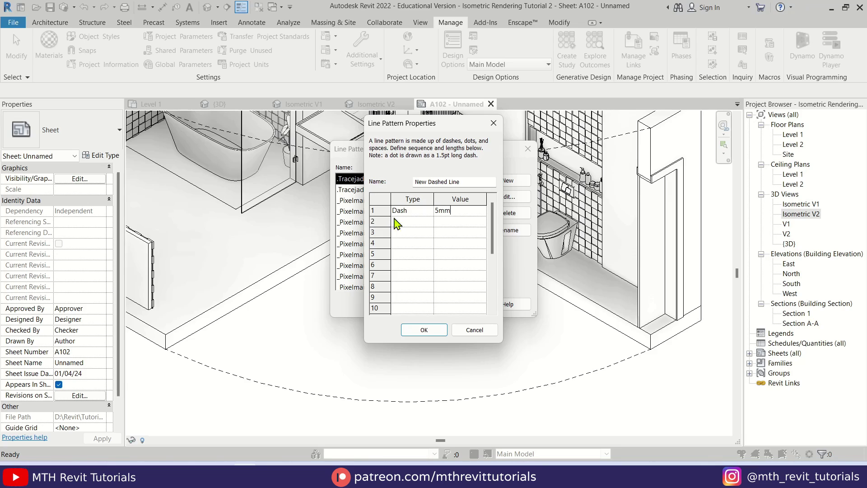
{"action": "left_click", "coordinate": [427, 223]}
{"action": "left_click", "coordinate": [427, 224]}
{"action": "left_click", "coordinate": [408, 233]}
{"action": "left_click", "coordinate": [450, 224]}
{"action": "left_click", "coordinate": [424, 330]}
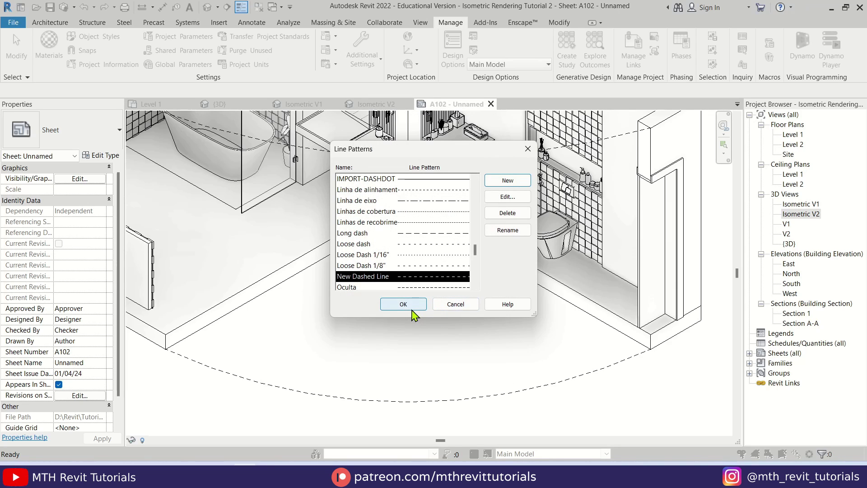
{"action": "left_click", "coordinate": [413, 307]}
{"action": "left_click", "coordinate": [494, 400]}
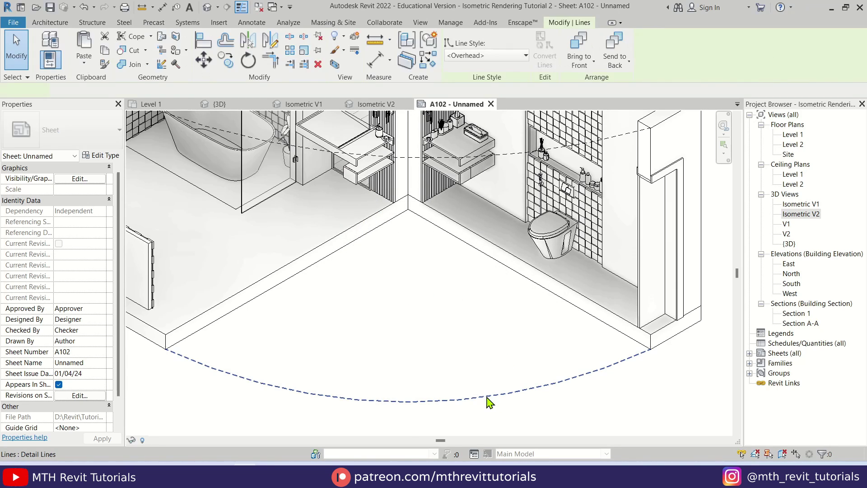
{"action": "left_click", "coordinate": [491, 55]}
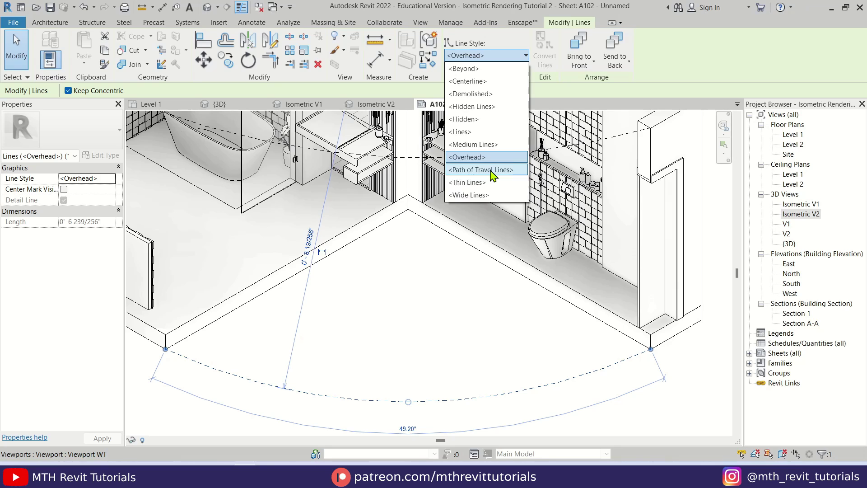
{"action": "left_click", "coordinate": [491, 77]}
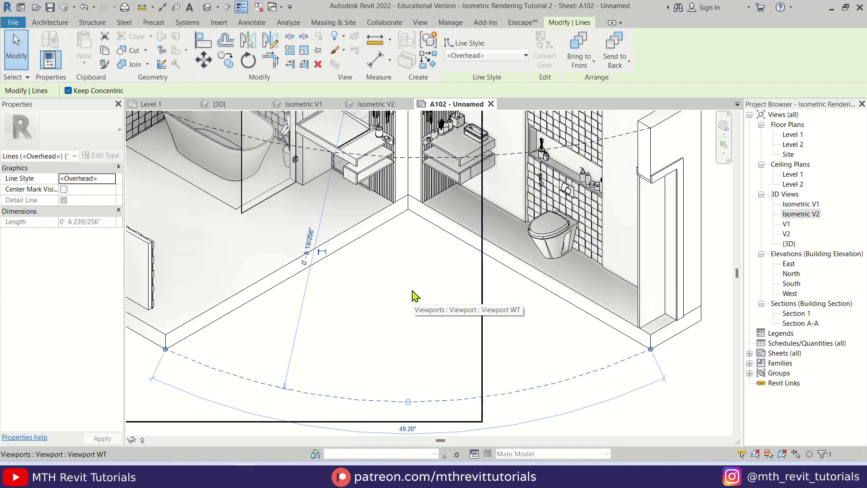
{"action": "key", "text": "Escape"}
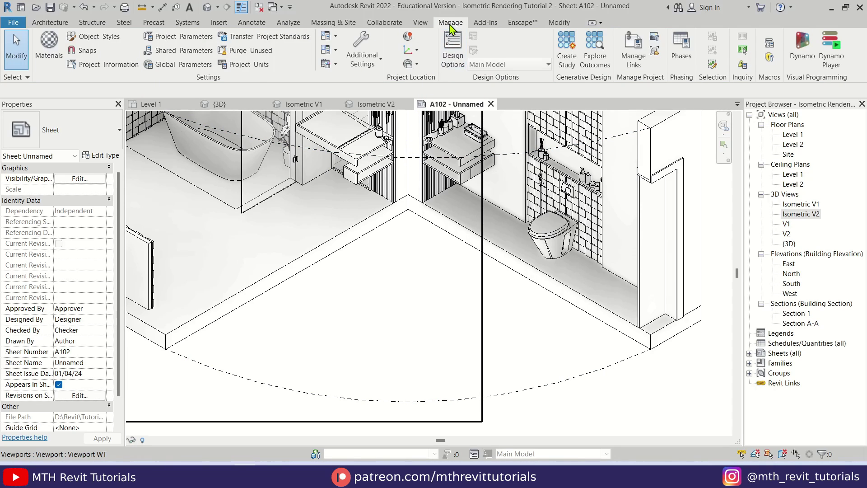
Add a New Dashed Line subcategory under Lines in the Line Styles settings
{"action": "left_click", "coordinate": [378, 66]}
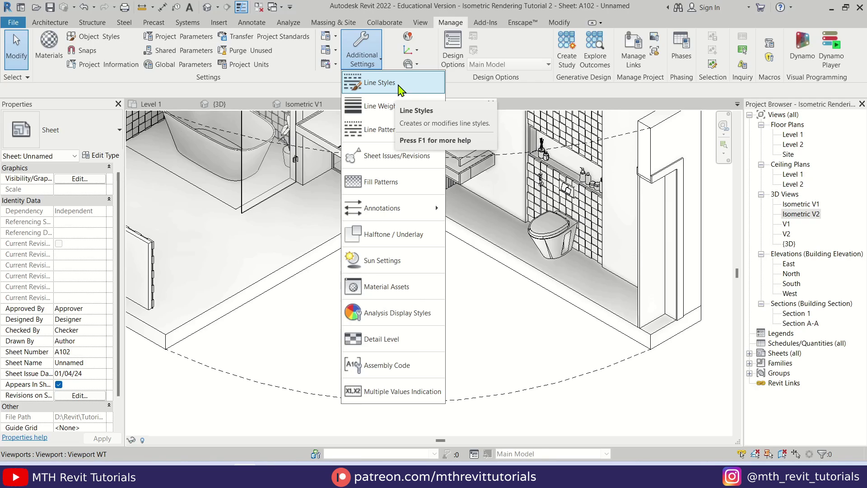
{"action": "left_click", "coordinate": [407, 90]}
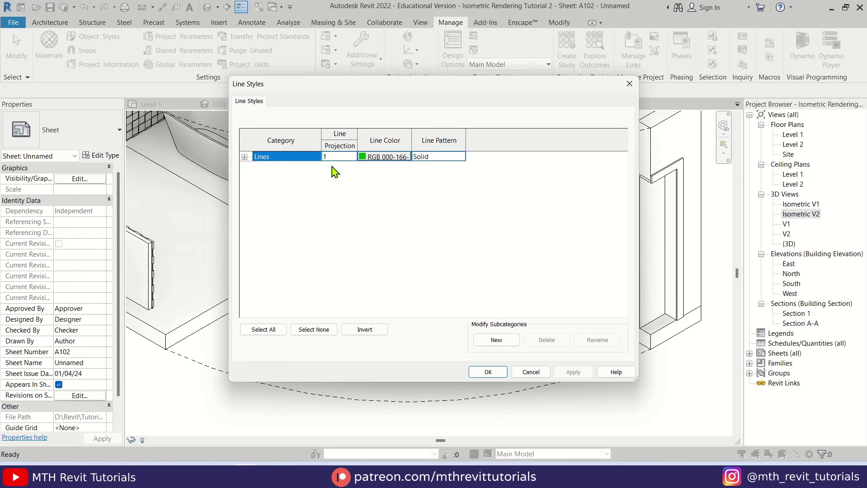
{"action": "left_click", "coordinate": [245, 156]}
{"action": "scroll", "coordinate": [289, 207], "scroll_direction": "down", "scroll_amount": 2}
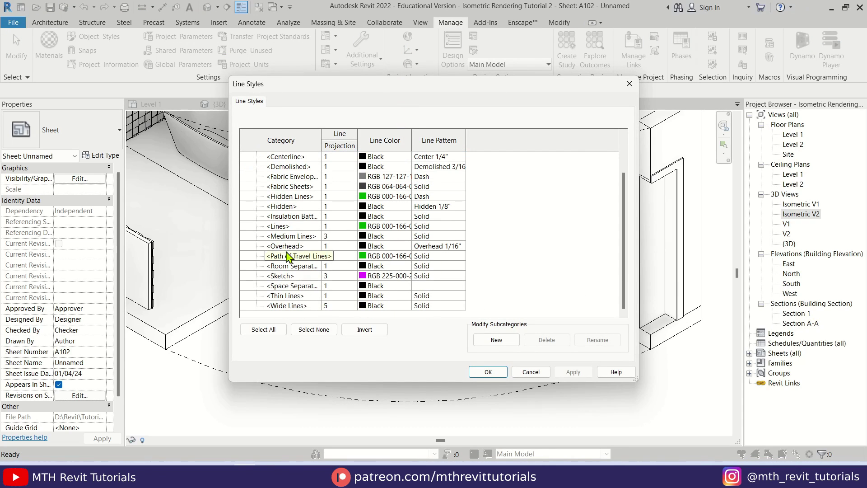
{"action": "left_click", "coordinate": [492, 342]}
{"action": "type", "text": "Neww"}
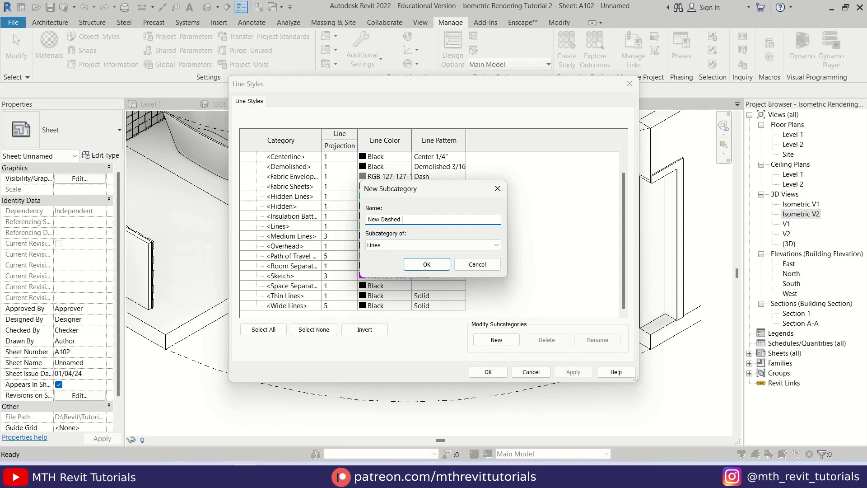
{"action": "left_click", "coordinate": [425, 264]}
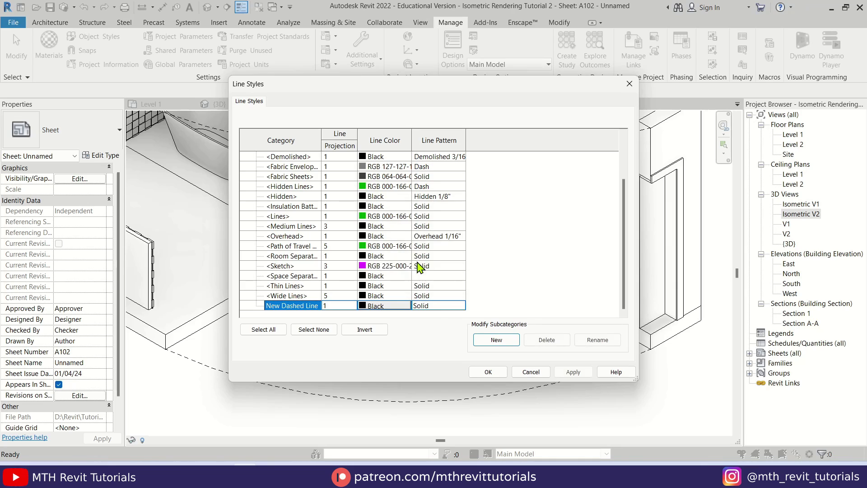
Assign the New Dashed Line pattern to the New Dashed Line style
{"action": "left_click", "coordinate": [460, 307]}
{"action": "left_click", "coordinate": [460, 307]}
{"action": "scroll", "coordinate": [548, 337], "scroll_direction": "up", "scroll_amount": 5}
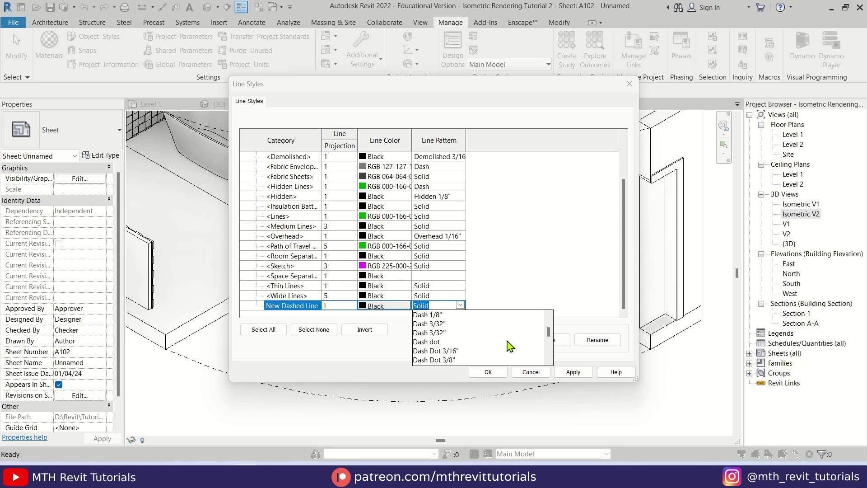
{"action": "key", "text": "n"}
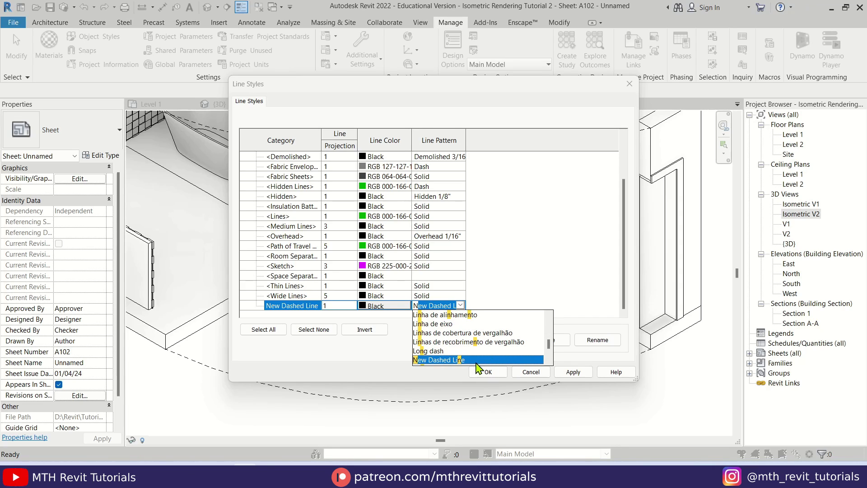
{"action": "left_click", "coordinate": [453, 360]}
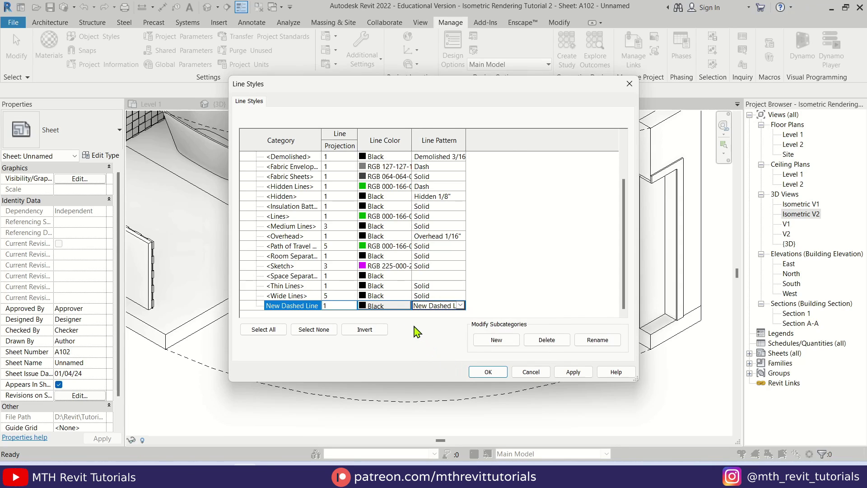
Give the style projection weight 3 and red colour, then apply and close
{"action": "left_click", "coordinate": [352, 306]}
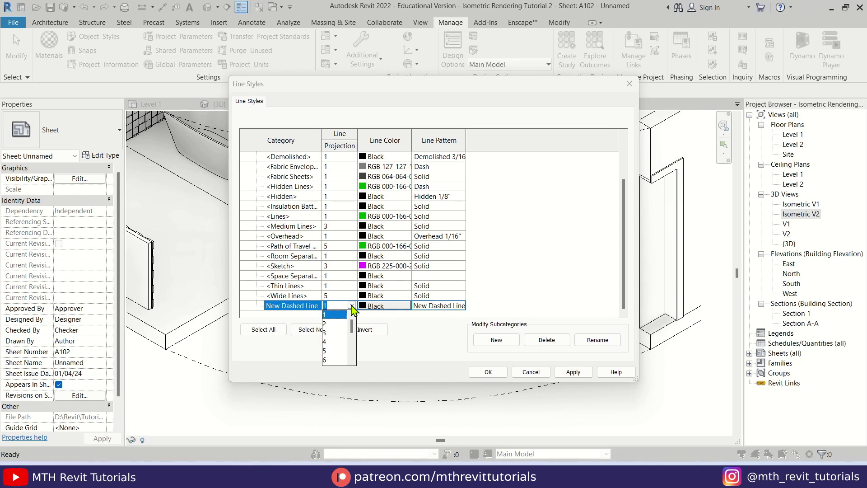
{"action": "left_click", "coordinate": [329, 333]}
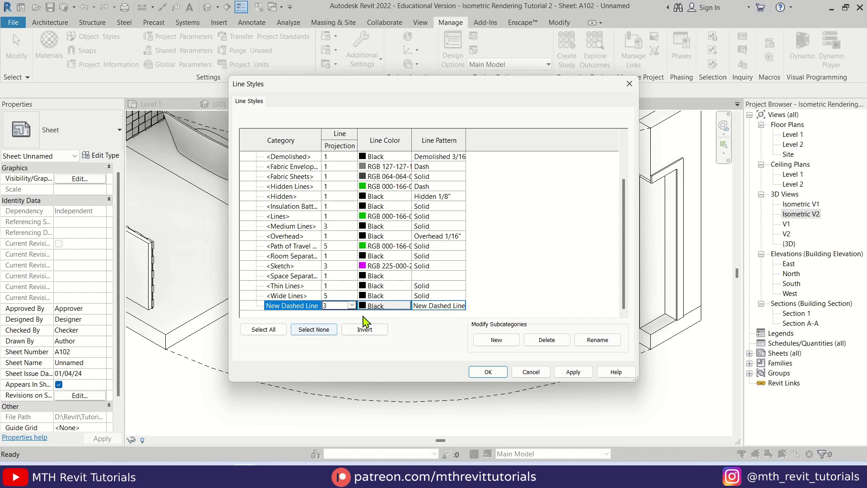
{"action": "left_click", "coordinate": [389, 309]}
{"action": "left_click", "coordinate": [390, 310]}
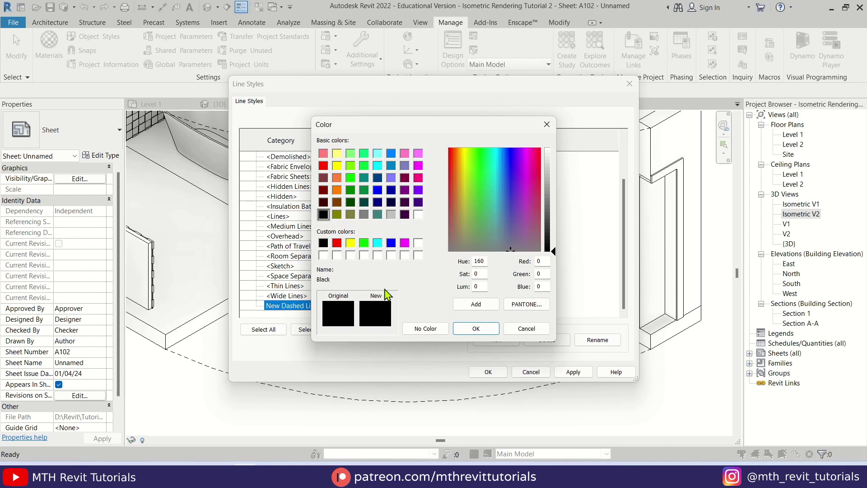
{"action": "left_click", "coordinate": [323, 167]}
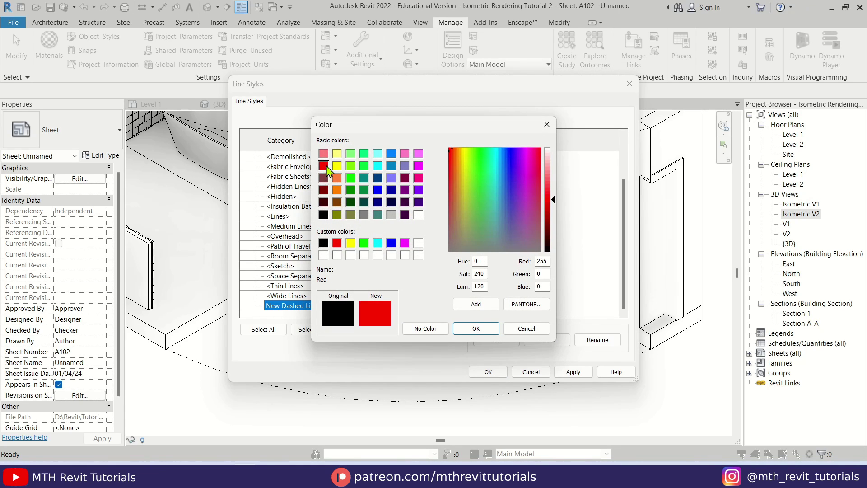
{"action": "left_click", "coordinate": [476, 329]}
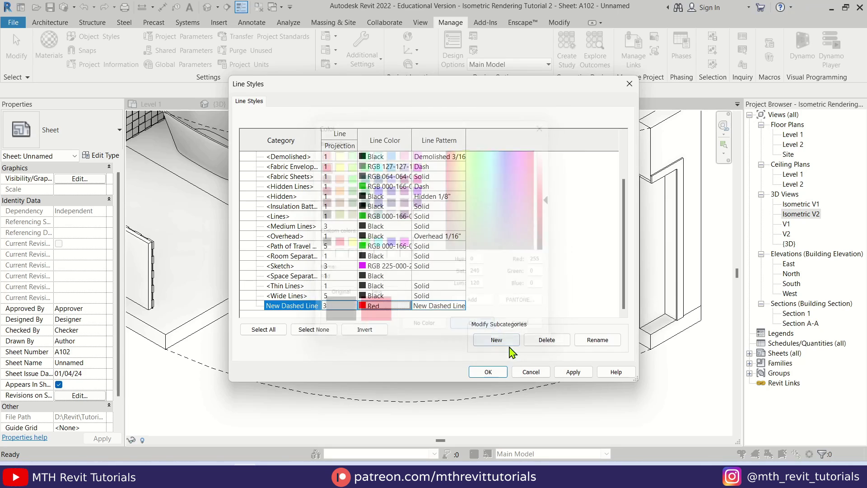
{"action": "left_click", "coordinate": [573, 372]}
{"action": "left_click", "coordinate": [489, 373]}
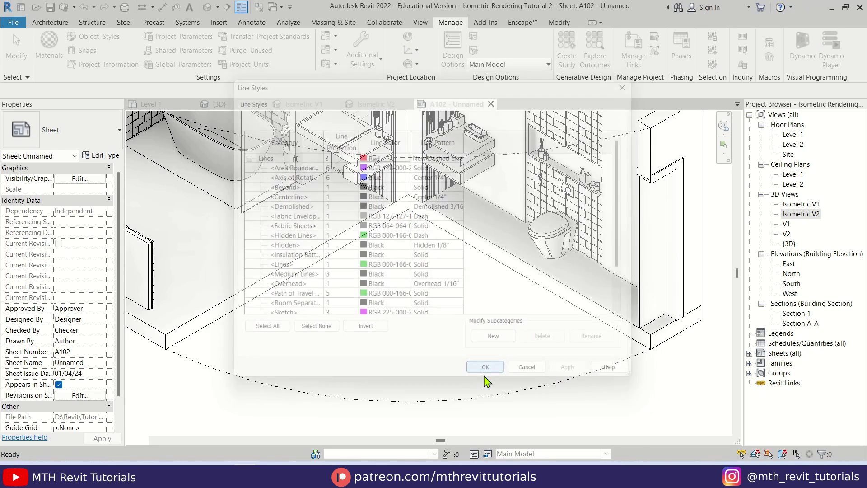
Select both overhead arcs and switch their line style to New Dashed Line
{"action": "left_click", "coordinate": [480, 403]}
{"action": "scroll", "coordinate": [458, 263], "scroll_direction": "down", "scroll_amount": 5}
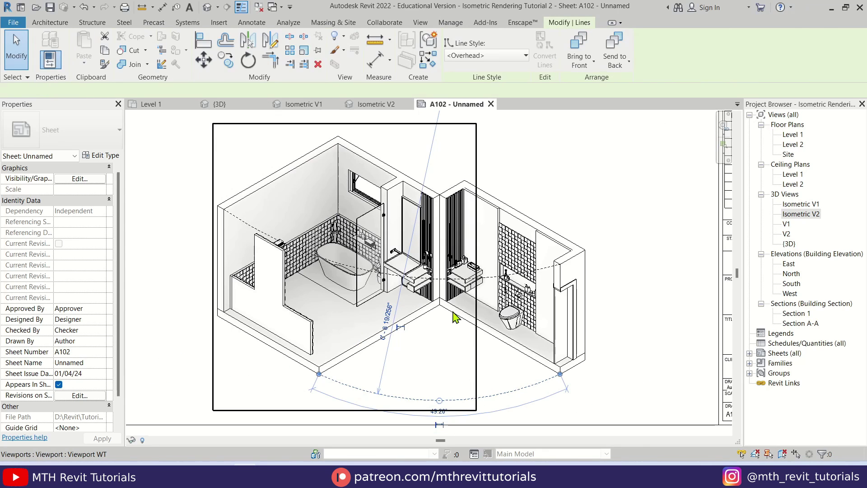
{"action": "scroll", "coordinate": [443, 339], "scroll_direction": "up", "scroll_amount": 6}
{"action": "left_click", "coordinate": [487, 301], "text": "ctrl"}
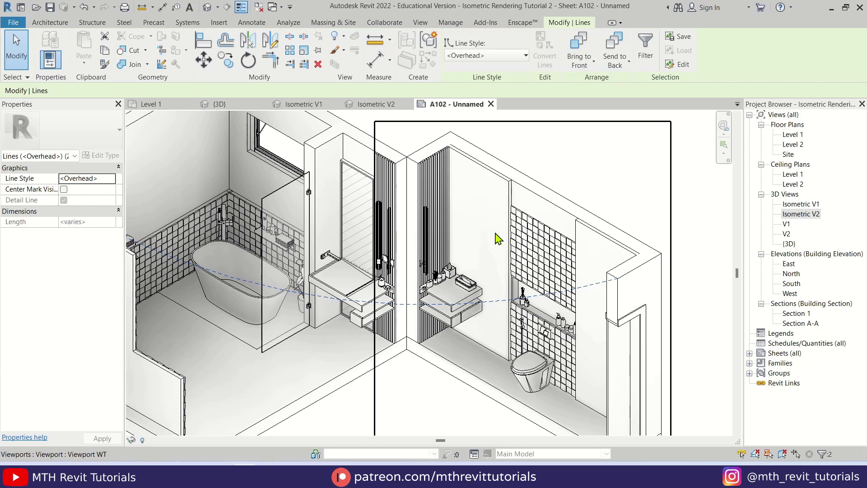
{"action": "left_click", "coordinate": [506, 55]}
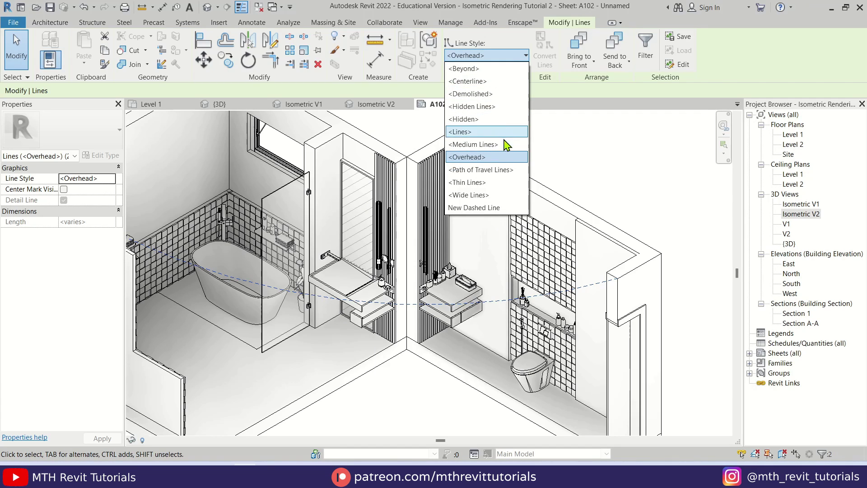
{"action": "left_click", "coordinate": [471, 208]}
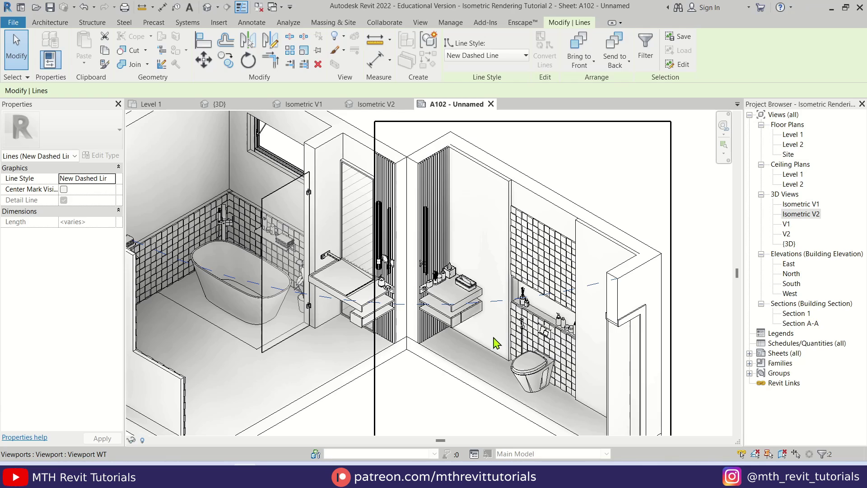
{"action": "key", "text": "Escape"}
Zoom and pan around the sheet to check the red dashed arcs around the isometric
{"action": "scroll", "coordinate": [548, 246], "scroll_direction": "up", "scroll_amount": 2}
{"action": "scroll", "coordinate": [447, 359], "scroll_direction": "down", "scroll_amount": 5}
{"action": "middle_click_drag", "start_coordinate": [447, 359], "coordinate": [427, 324]}
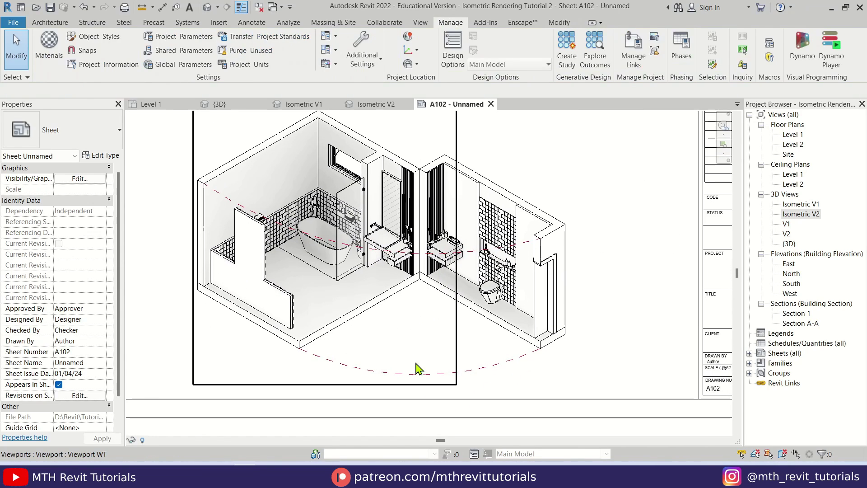
{"action": "scroll", "coordinate": [506, 351], "scroll_direction": "down", "scroll_amount": 4}
{"action": "scroll", "coordinate": [519, 361], "scroll_direction": "up", "scroll_amount": 2}
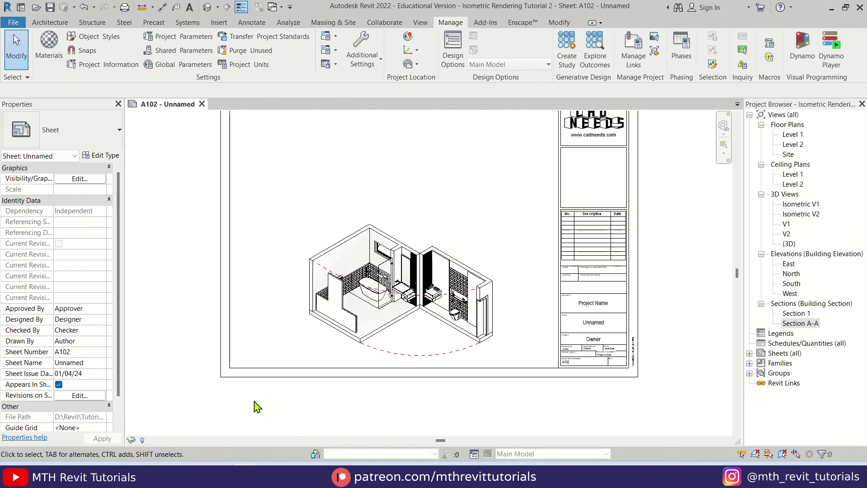
{"action": "scroll", "coordinate": [279, 379], "scroll_direction": "down", "scroll_amount": 1}
{"action": "scroll", "coordinate": [438, 333], "scroll_direction": "up", "scroll_amount": 3}
{"action": "left_click", "coordinate": [329, 313]}
{"action": "middle_click_drag", "start_coordinate": [329, 313], "coordinate": [360, 298]}
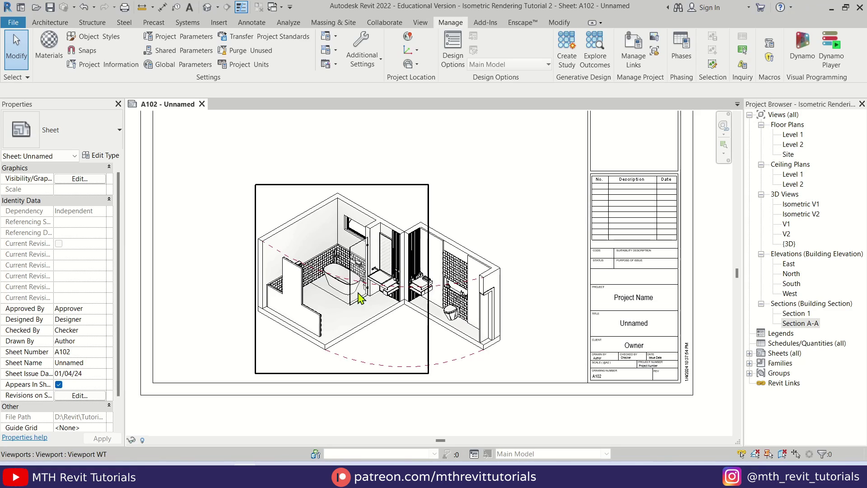
{"action": "key", "text": "Escape"}
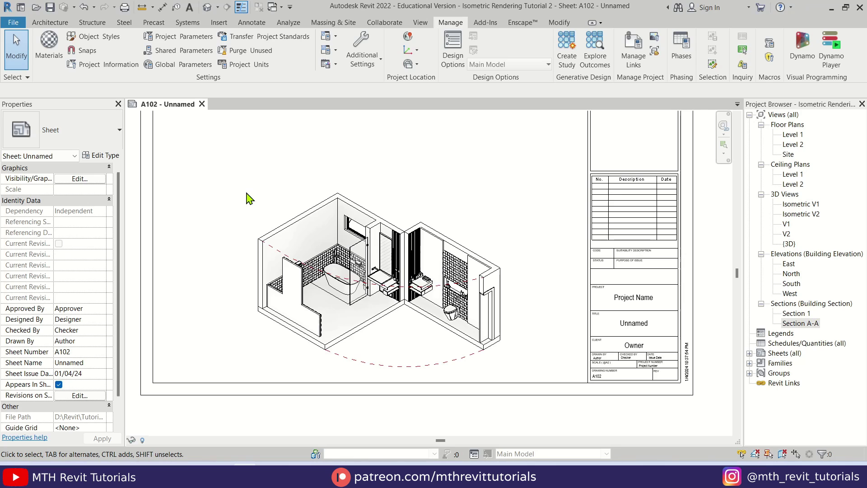
Place Level 1 at upper left and Sections 1 and A-A beside it, then select all three
{"action": "left_click_drag", "start_coordinate": [204, 145], "coordinate": [560, 420]}
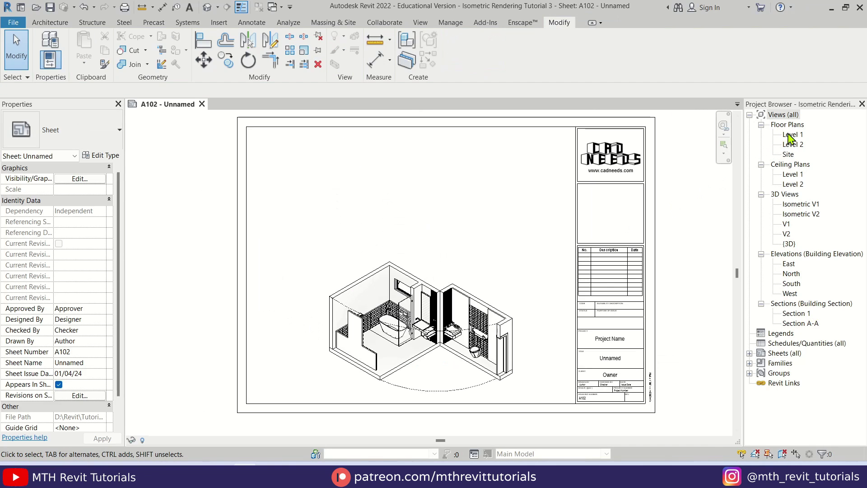
{"action": "left_click_drag", "start_coordinate": [791, 134], "coordinate": [479, 180]}
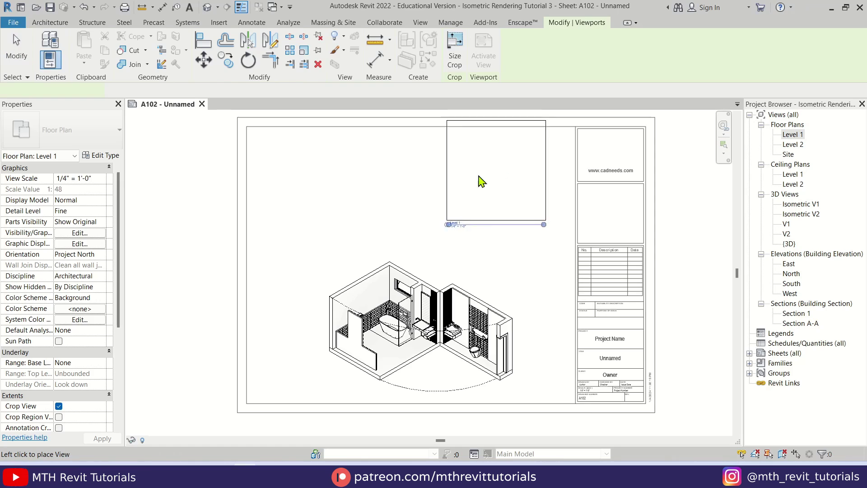
{"action": "left_click", "coordinate": [314, 191]}
{"action": "left_click_drag", "start_coordinate": [795, 314], "coordinate": [416, 193]}
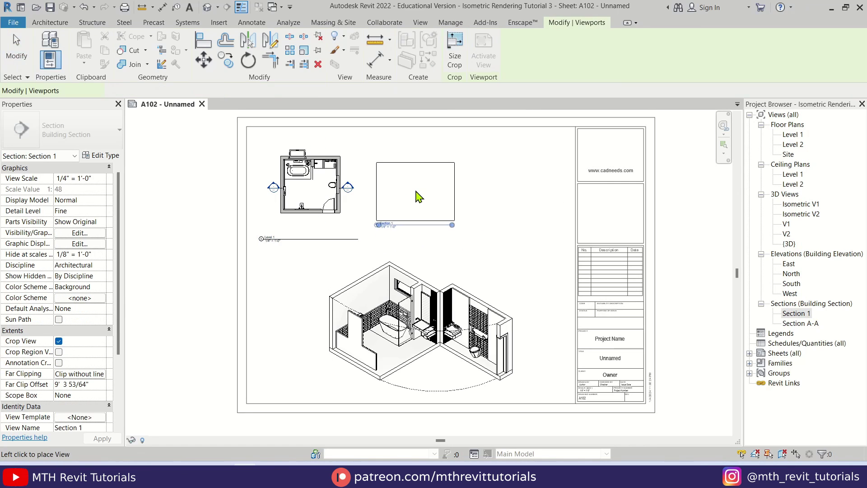
{"action": "left_click", "coordinate": [416, 193]}
{"action": "left_click_drag", "start_coordinate": [797, 323], "coordinate": [510, 192]}
{"action": "left_click", "coordinate": [511, 192]}
{"action": "left_click_drag", "start_coordinate": [562, 145], "coordinate": [255, 246]}
{"action": "left_click", "coordinate": [101, 178]}
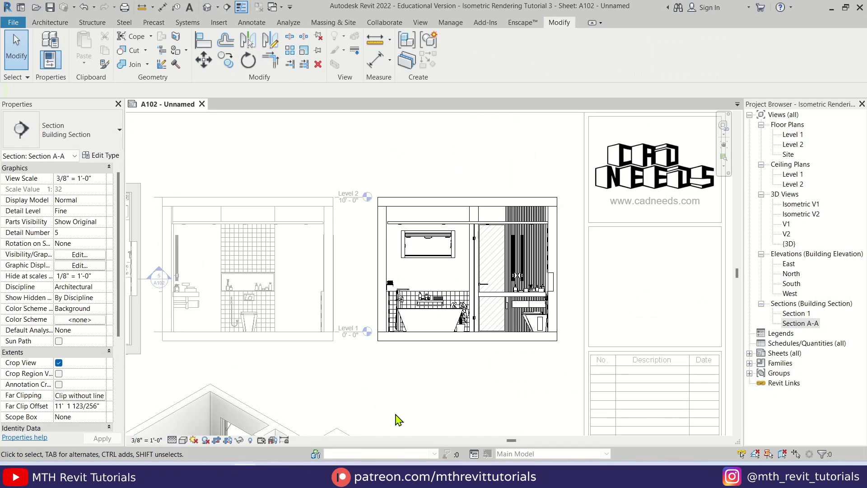
Deactivate the section view and inspect the two section viewports on the sheet
{"action": "double_click", "coordinate": [395, 420]}
{"action": "left_click", "coordinate": [391, 211]}
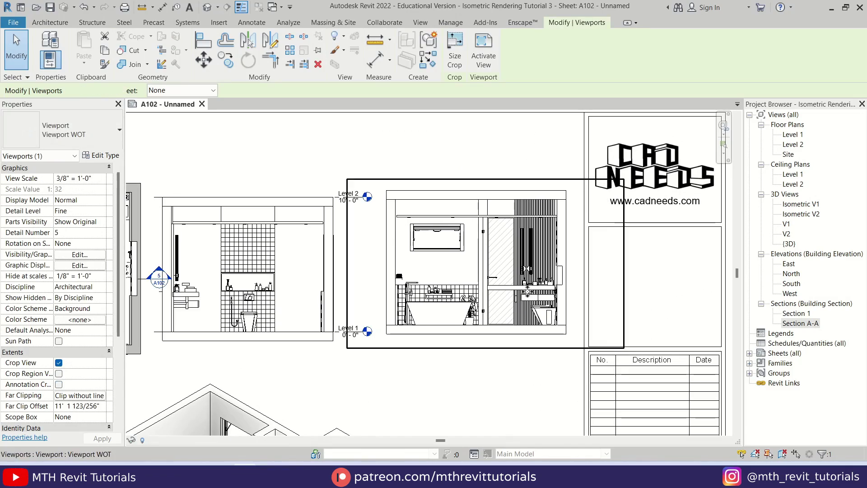
{"action": "scroll", "coordinate": [387, 335], "scroll_direction": "up", "scroll_amount": 5}
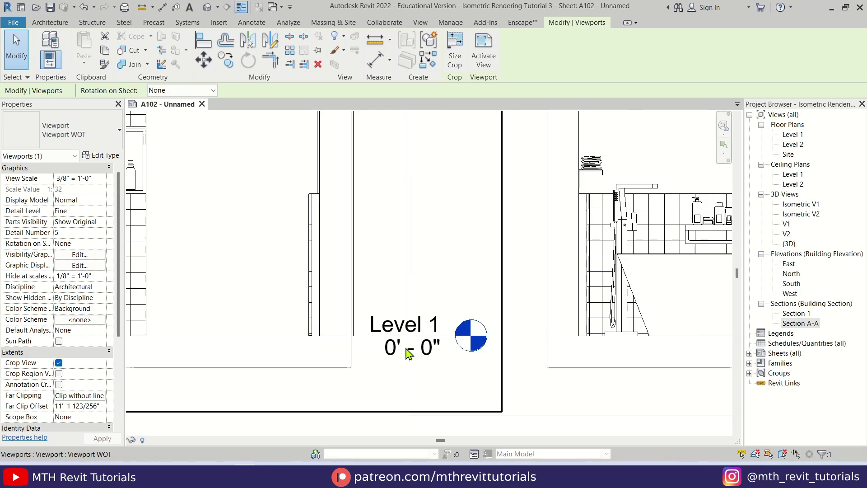
{"action": "scroll", "coordinate": [411, 339], "scroll_direction": "down", "scroll_amount": 5}
{"action": "left_click", "coordinate": [368, 195]}
{"action": "scroll", "coordinate": [451, 182], "scroll_direction": "down", "scroll_amount": 2}
{"action": "scroll", "coordinate": [451, 182], "scroll_direction": "up", "scroll_amount": 2}
{"action": "scroll", "coordinate": [452, 346], "scroll_direction": "up", "scroll_amount": 4}
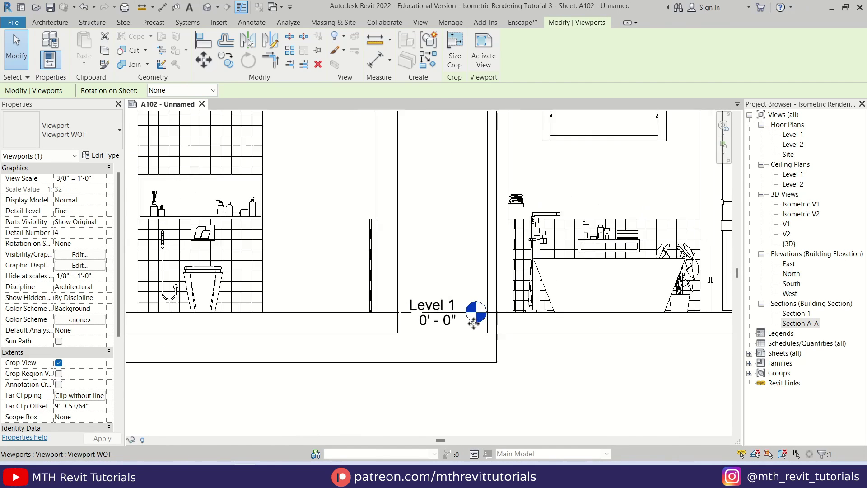
{"action": "scroll", "coordinate": [474, 323], "scroll_direction": "down", "scroll_amount": 5}
Check the floor plan viewport, then centre the whole A102 sheet with nothing selected
{"action": "left_click", "coordinate": [497, 354]}
{"action": "scroll", "coordinate": [393, 287], "scroll_direction": "up", "scroll_amount": 4}
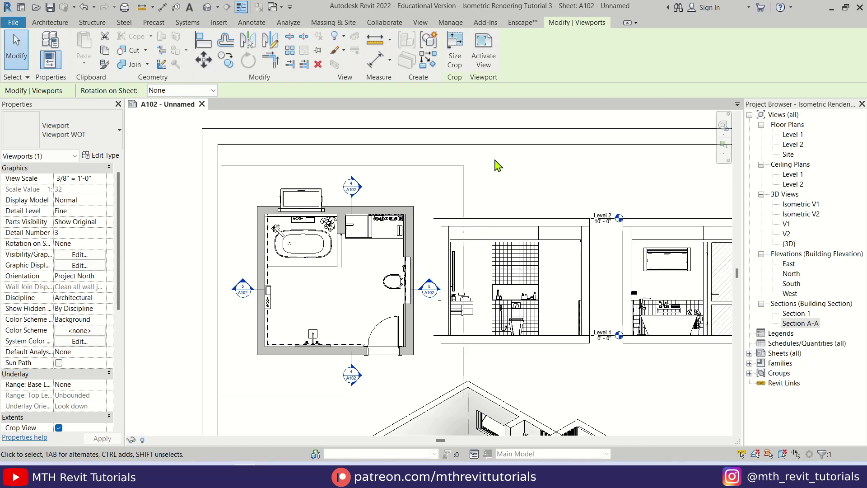
{"action": "left_click", "coordinate": [498, 166]}
{"action": "scroll", "coordinate": [520, 226], "scroll_direction": "down", "scroll_amount": 5}
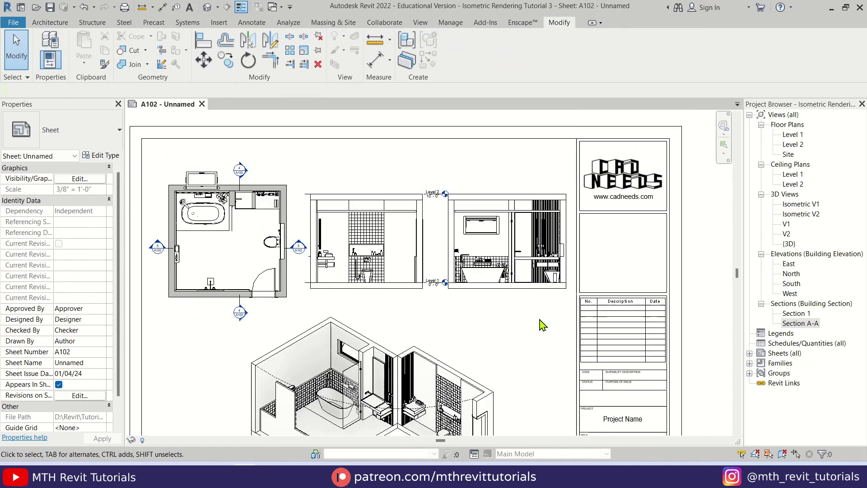
{"action": "middle_click_drag", "start_coordinate": [531, 278], "coordinate": [539, 284]}
{"action": "left_click_drag", "start_coordinate": [526, 246], "coordinate": [528, 246]}
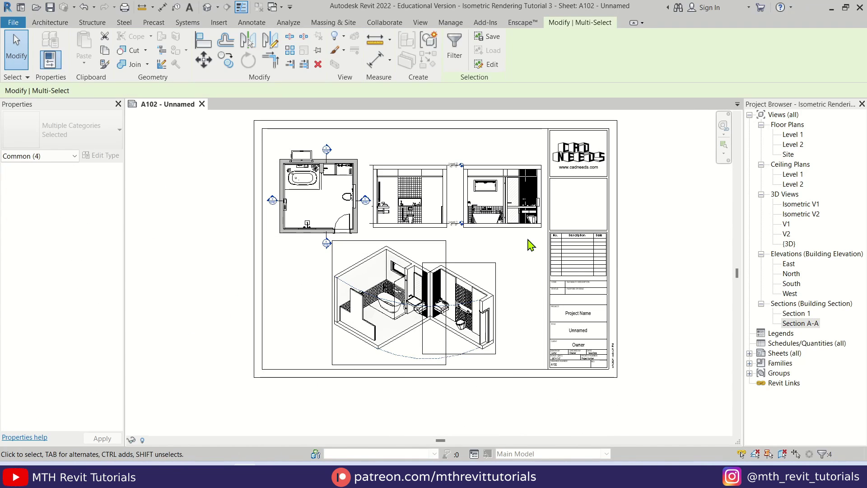
{"action": "left_click", "coordinate": [689, 325]}
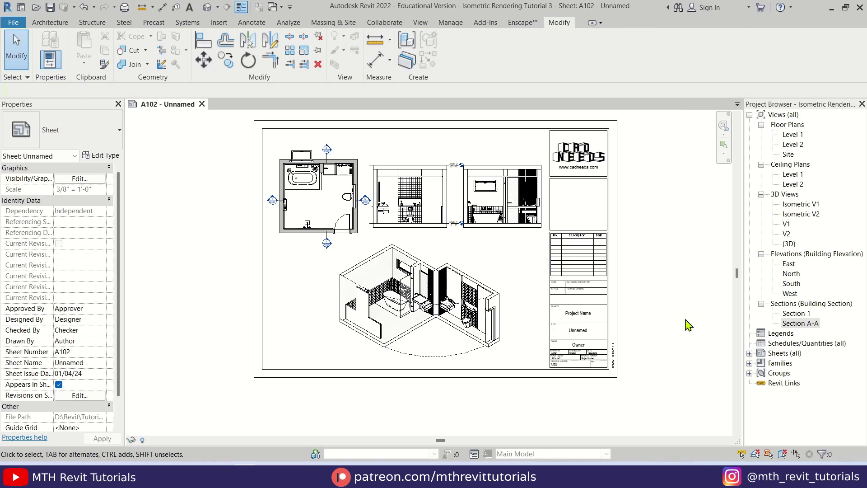